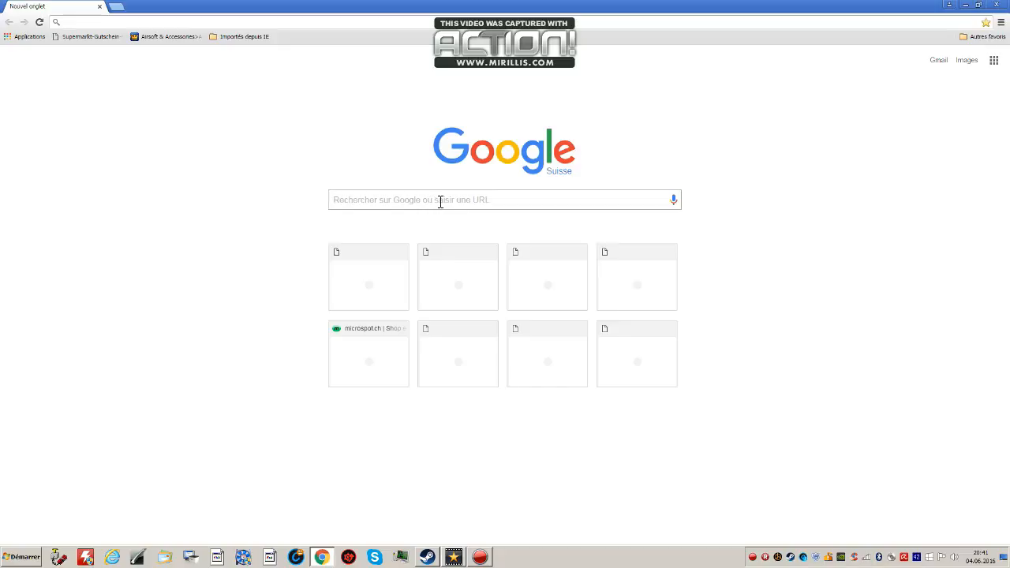
# Go to the simBrief website, look over its home page and log in to the account.
pyautogui.click(440, 201)
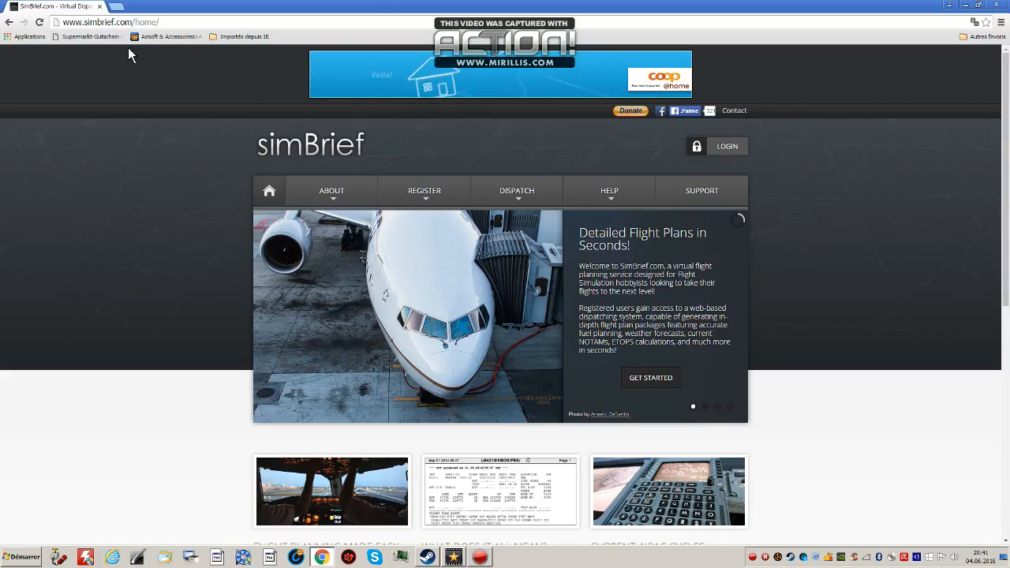
pyautogui.scroll(-4, 192, 210)
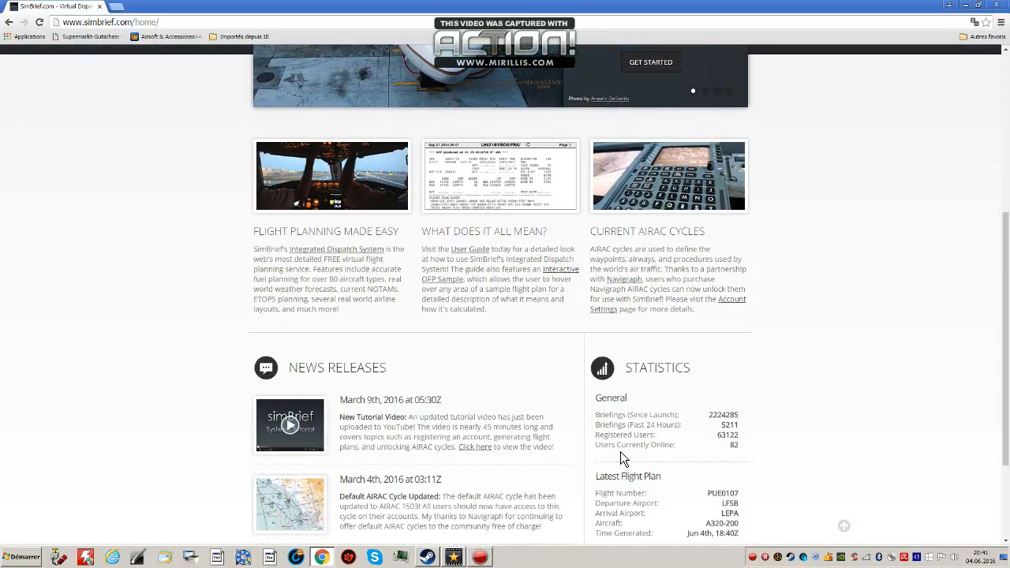
pyautogui.scroll(-3, 631, 452)
pyautogui.moveTo(1006, 310); pyautogui.dragTo(1007, 75)
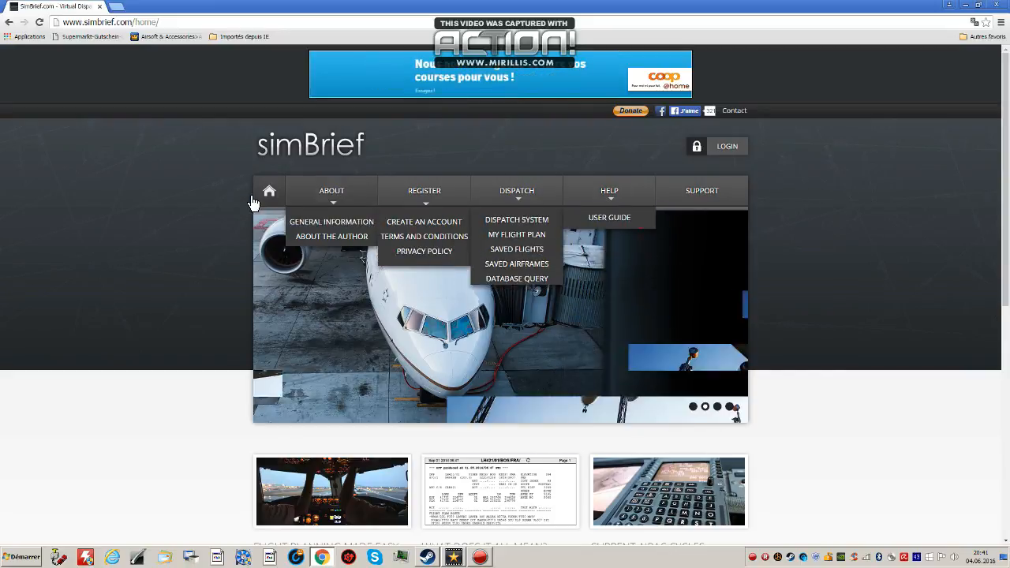
pyautogui.moveTo(340, 190)
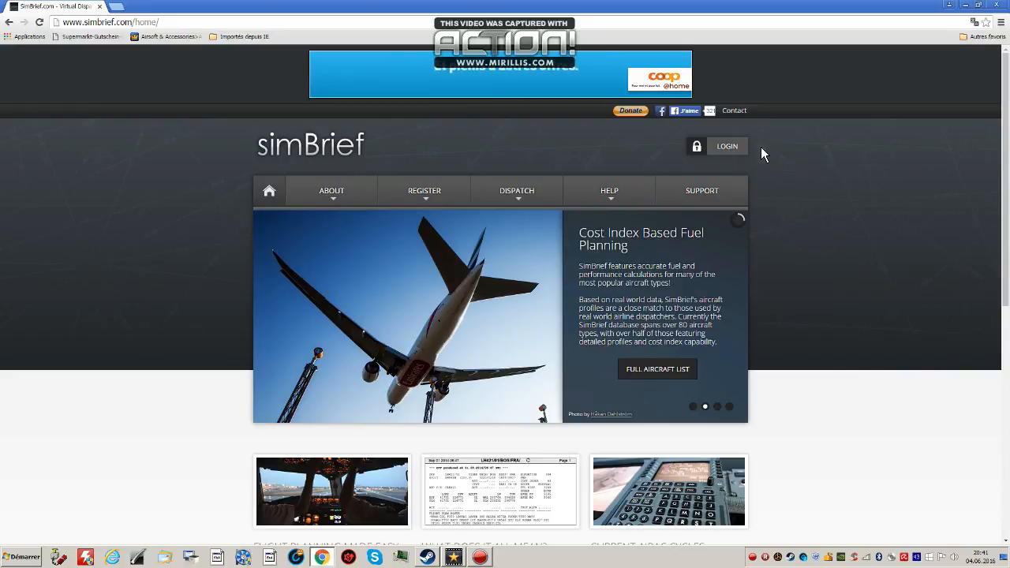
pyautogui.click(734, 150)
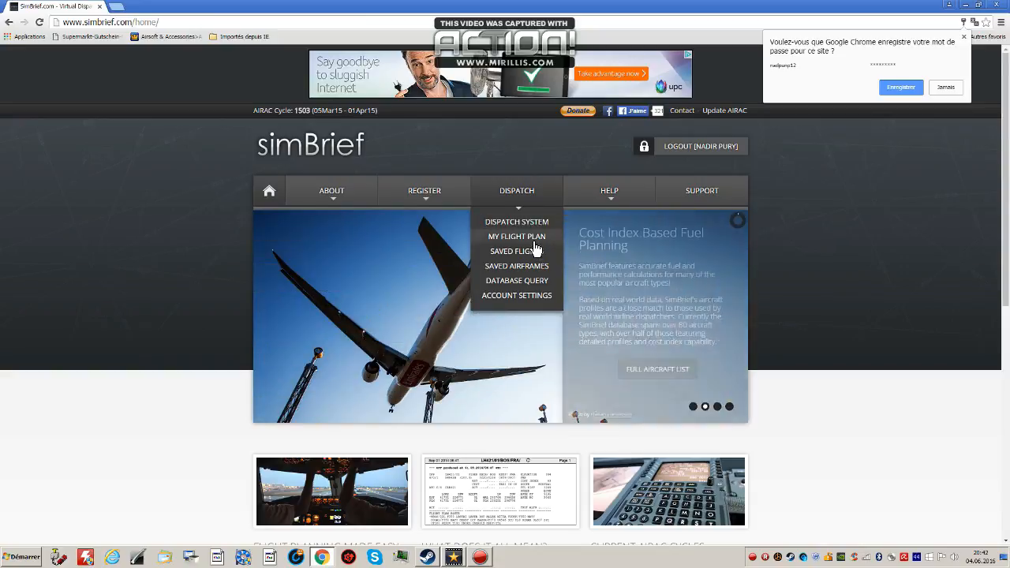
# Go to the saved flight plan page in the dispatch section and open the dispatch options for a flight.
pyautogui.click(535, 243)
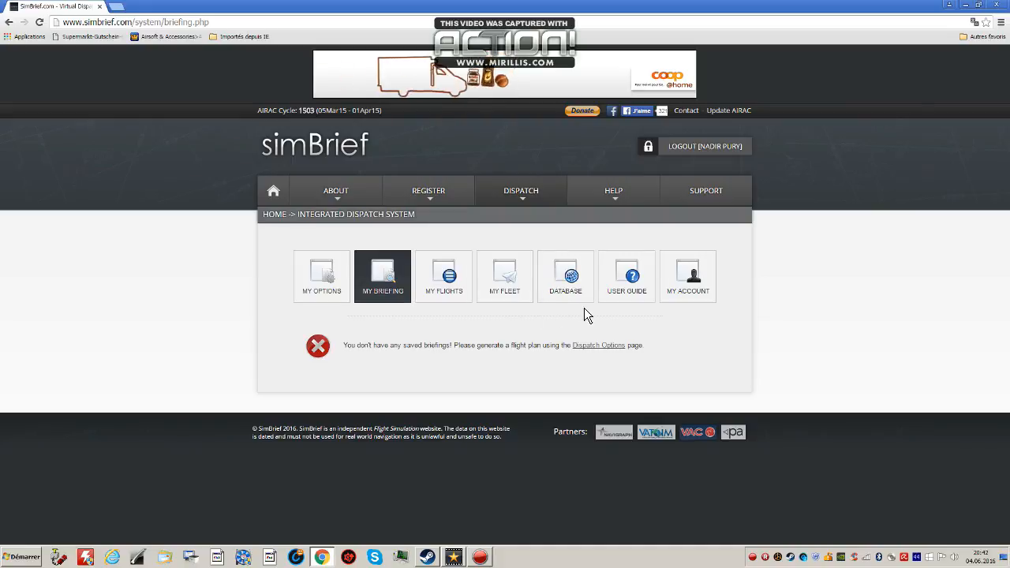
pyautogui.click(344, 294)
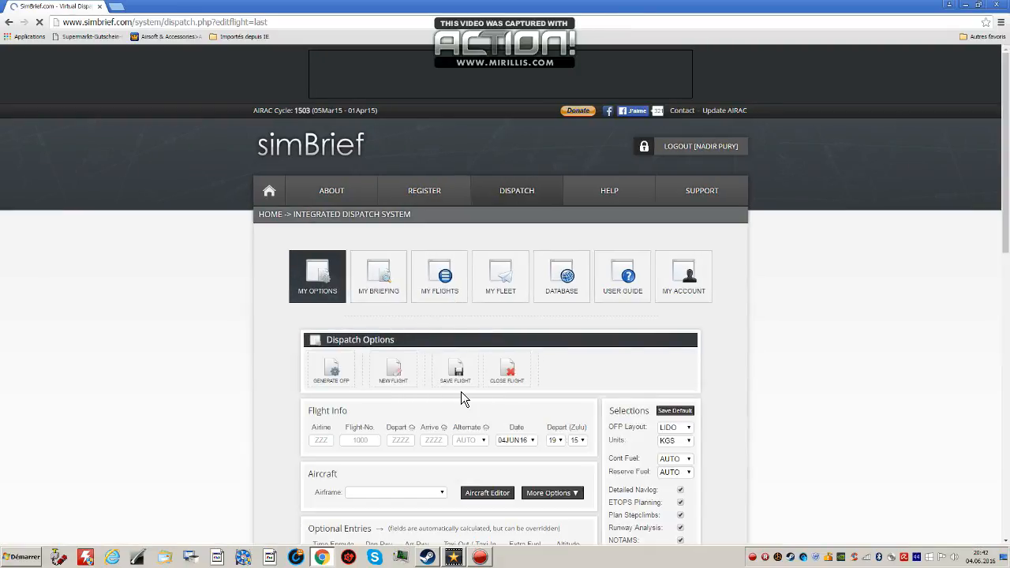
pyautogui.scroll(-2, 412, 354)
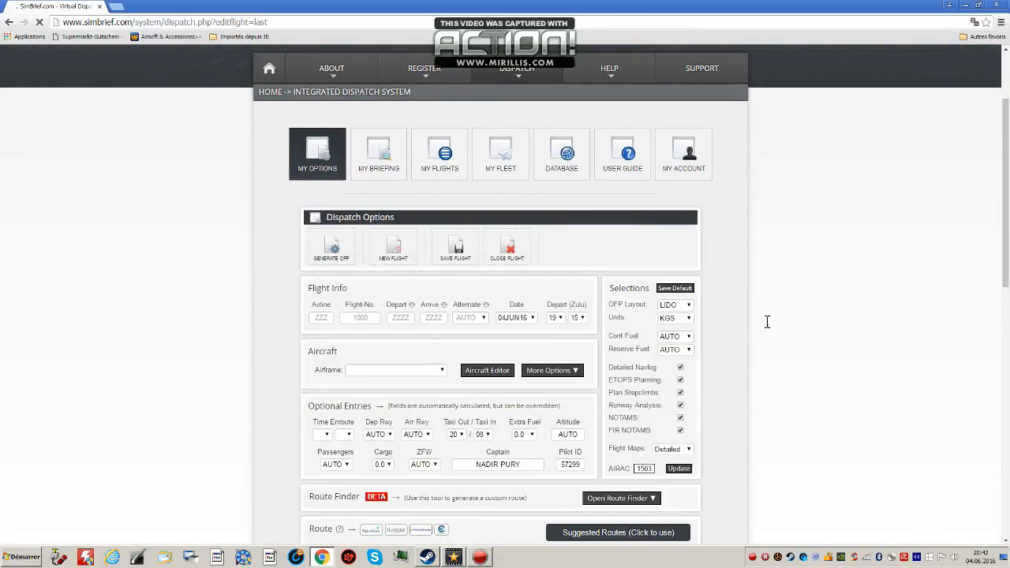
pyautogui.scroll(-1, 387, 320)
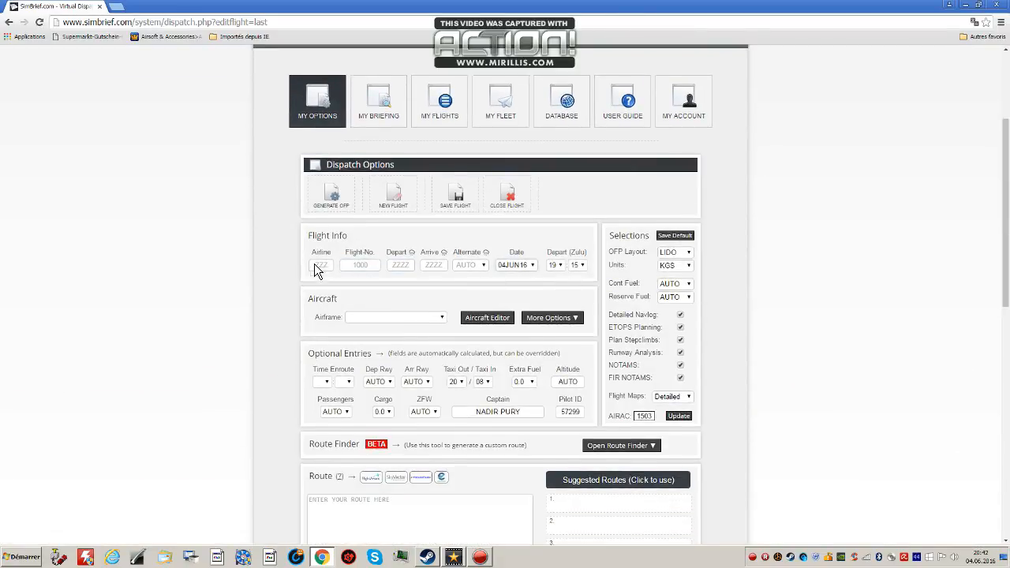
# Enter AF as the airline and 4981 as the flight number.
pyautogui.click(330, 265)
pyautogui.write('AR4')
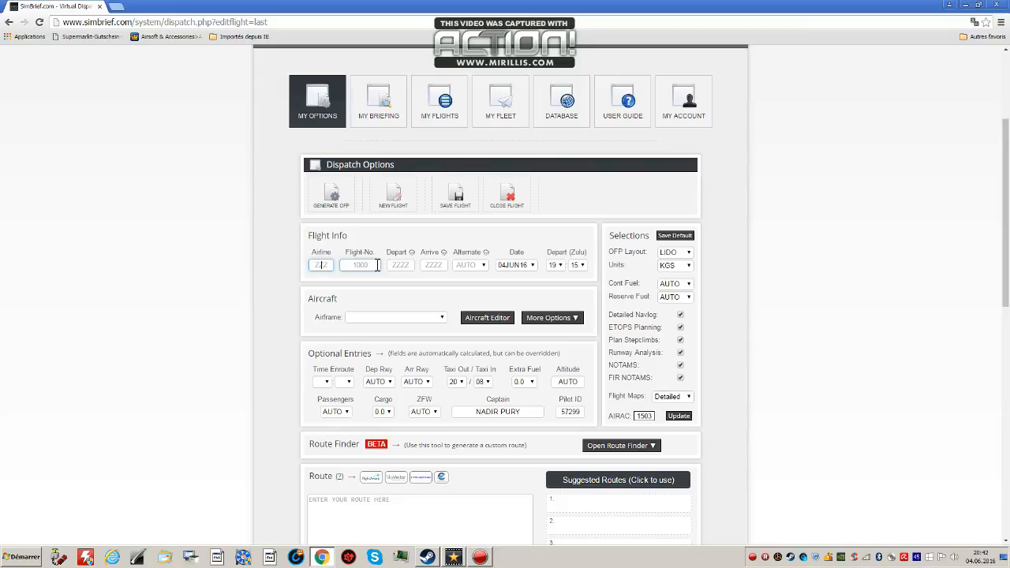
pyautogui.click(377, 265)
pyautogui.write('4981')
# Try to enter 1245 in the departure field and 1355 in the arrival field.
pyautogui.click(407, 264)
pyautogui.write('12')
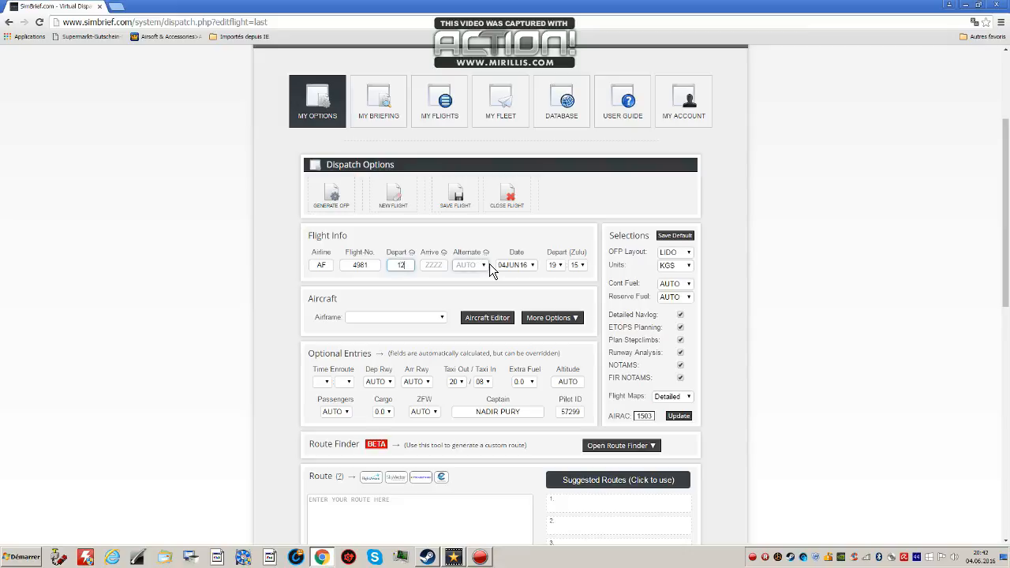
pyautogui.write('45')
pyautogui.click(446, 267)
pyautogui.write('1330')
pyautogui.click(464, 271)
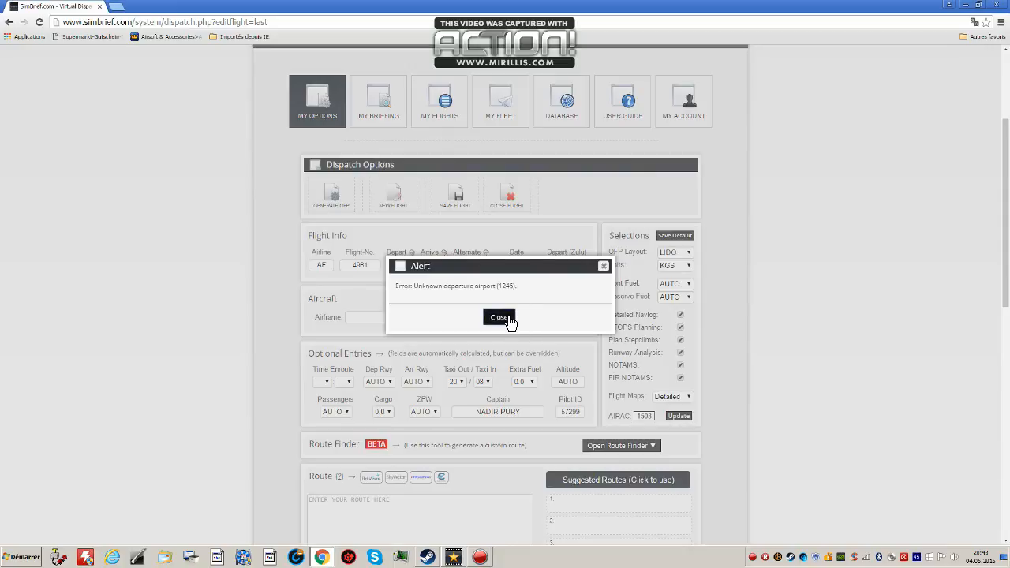
pyautogui.click(510, 321)
# Set the departure airport to LFGJ and the arrival airport to GMMX, dismissing any alerts.
pyautogui.doubleClick(393, 268)
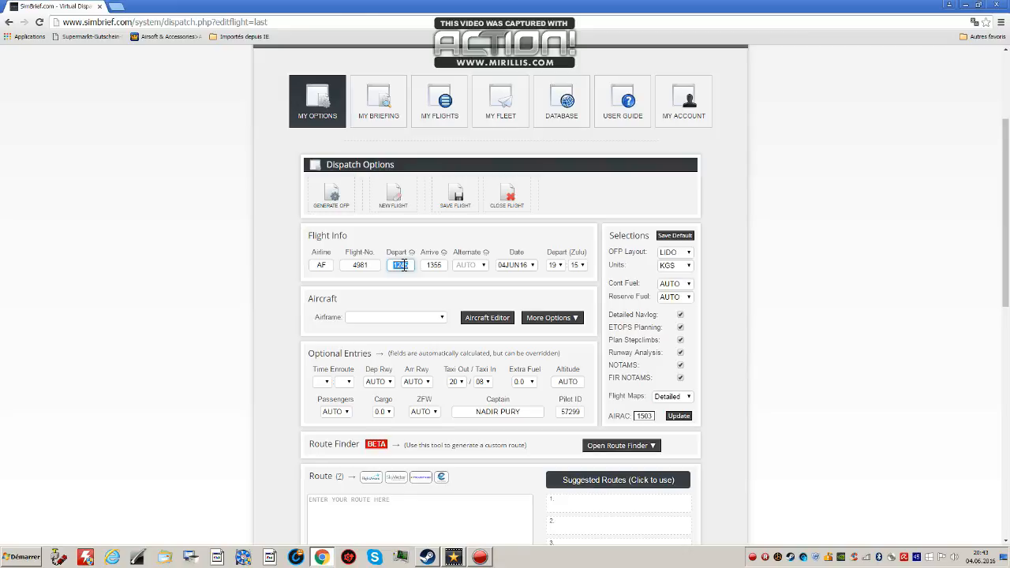
pyautogui.write('LFPG')
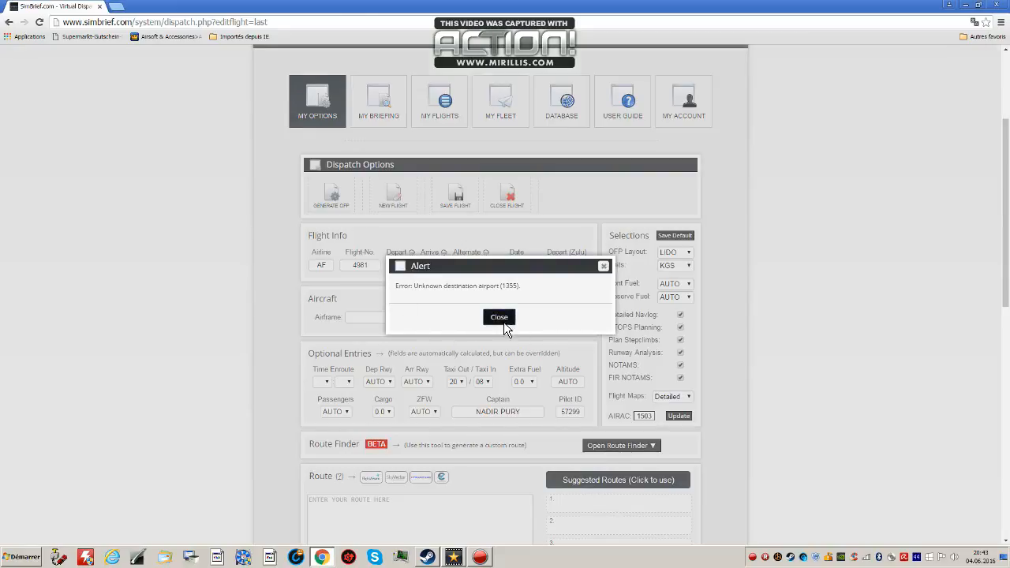
pyautogui.click(499, 317)
pyautogui.click(441, 265)
pyautogui.doubleClick(420, 265)
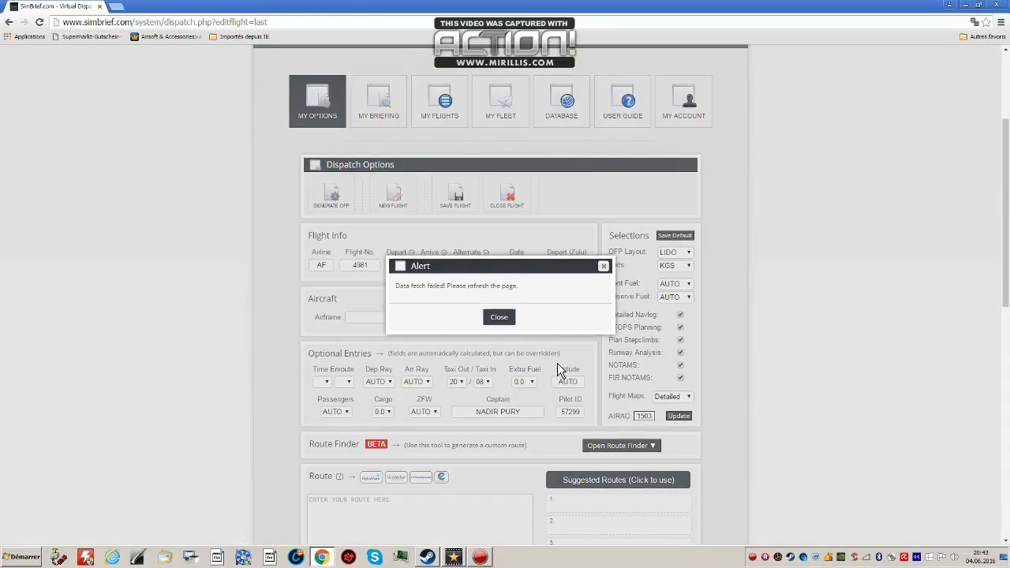
pyautogui.click(498, 317)
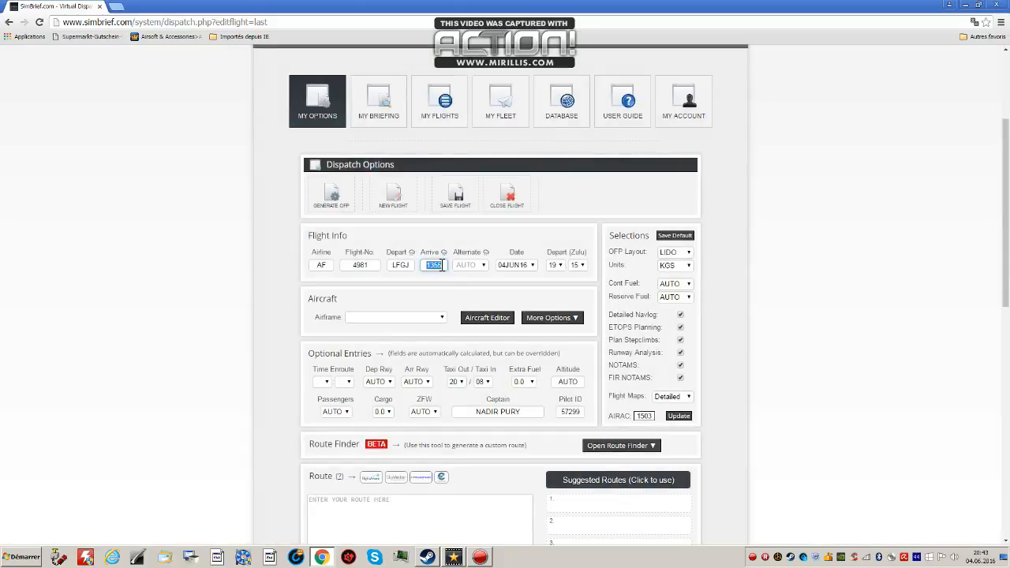
pyautogui.write('GG')
pyautogui.write('MX')
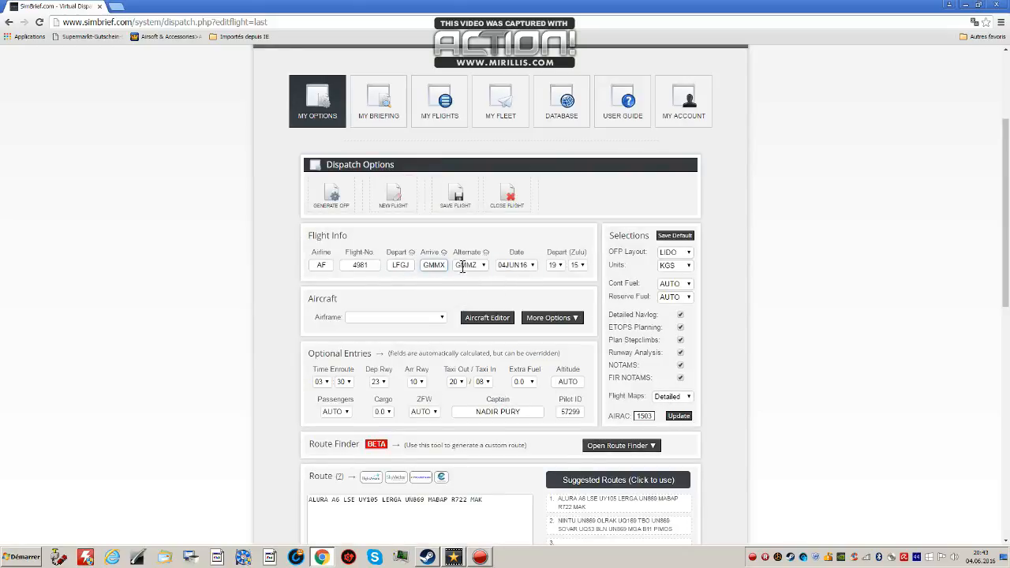
# Set the flight date to 06JUN16 and the departure time to 07:00 Zulu.
pyautogui.click(483, 266)
pyautogui.click(491, 274)
pyautogui.click(534, 266)
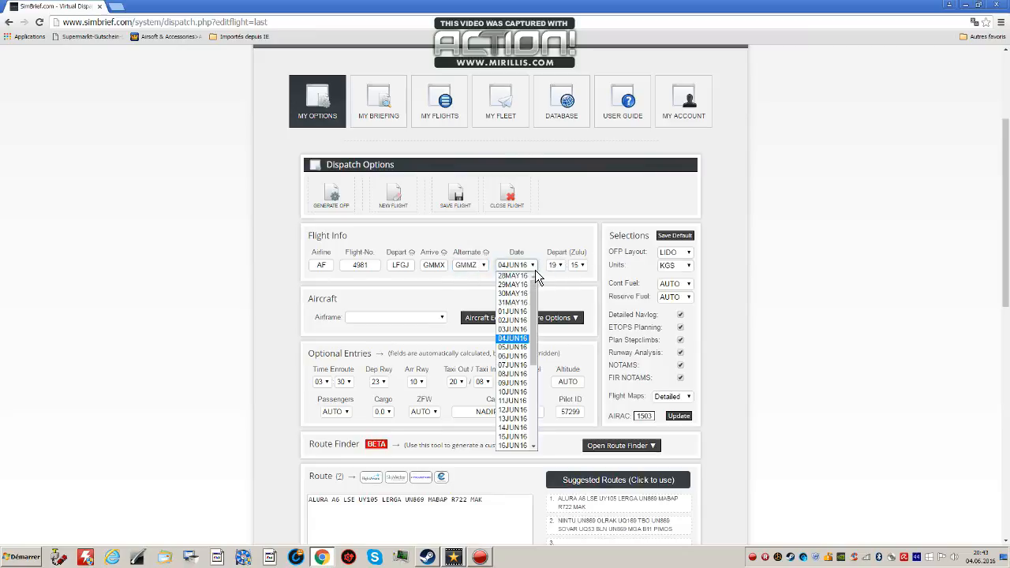
pyautogui.click(521, 355)
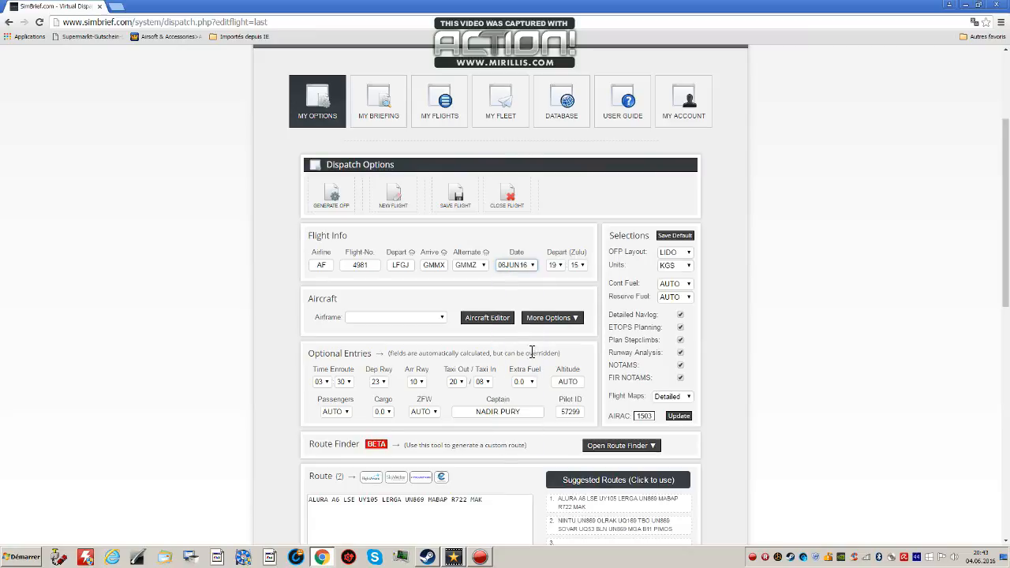
pyautogui.click(563, 268)
pyautogui.click(561, 339)
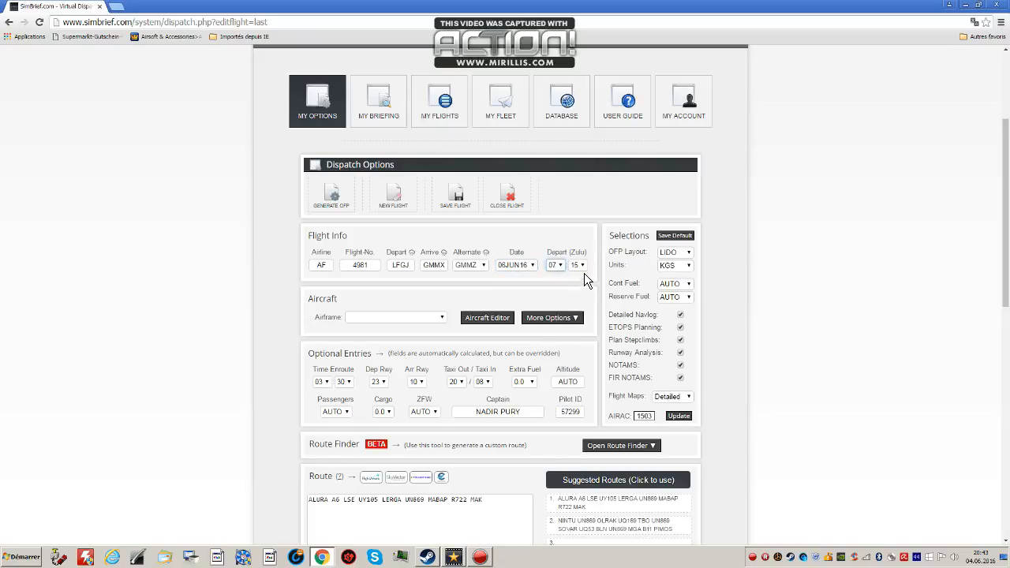
pyautogui.click(582, 267)
pyautogui.click(573, 278)
# Look for the aircraft type in the flight's airframe list and among the aircraft editor's new airframe types.
pyautogui.scroll(-1, 398, 325)
pyautogui.click(439, 235)
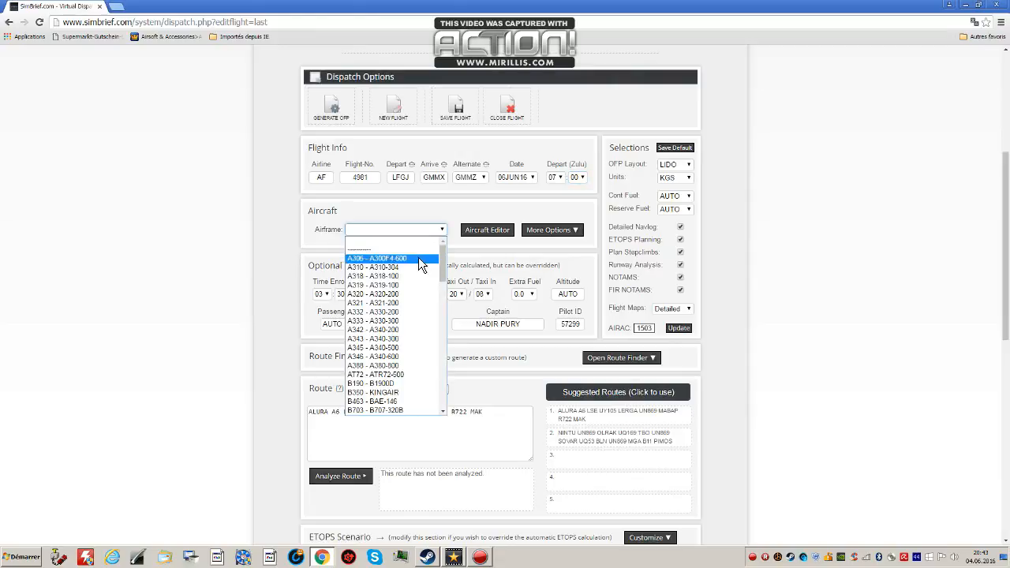
pyautogui.scroll(-10, 417, 292)
pyautogui.scroll(-6, 412, 311)
pyautogui.click(446, 210)
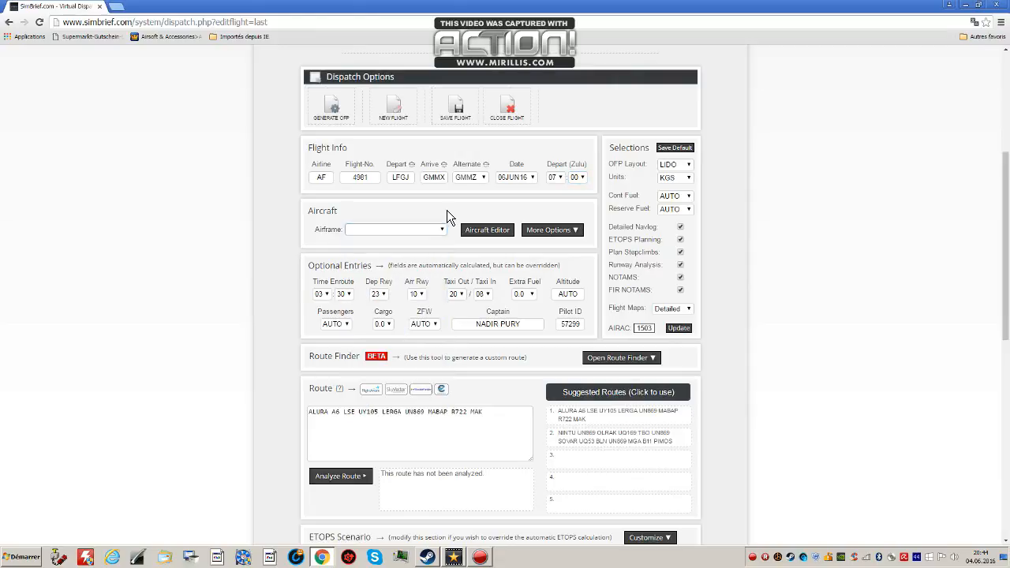
pyautogui.click(487, 229)
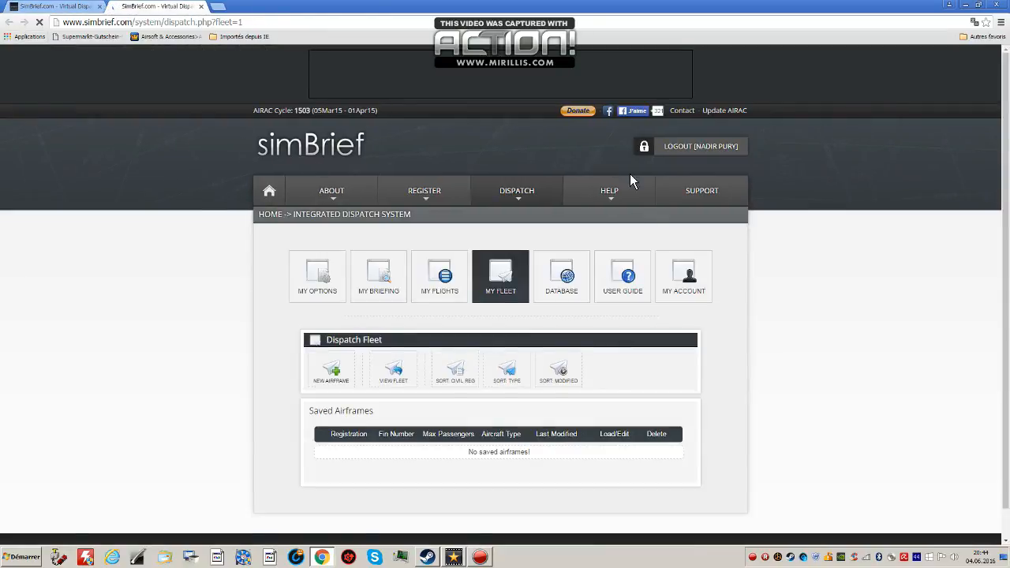
pyautogui.scroll(-1, 505, 316)
pyautogui.click(333, 336)
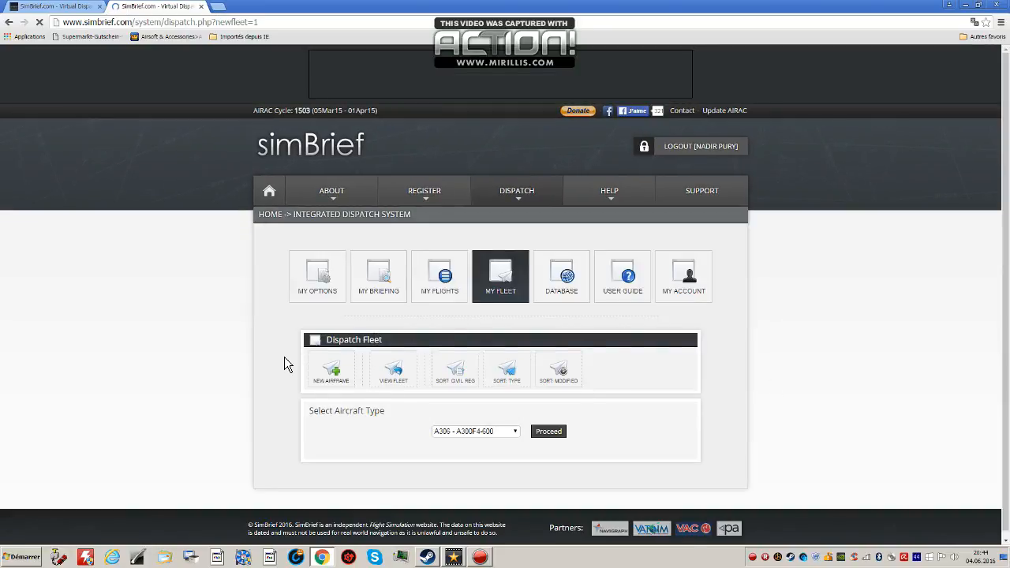
pyautogui.scroll(-1, 494, 419)
pyautogui.click(505, 426)
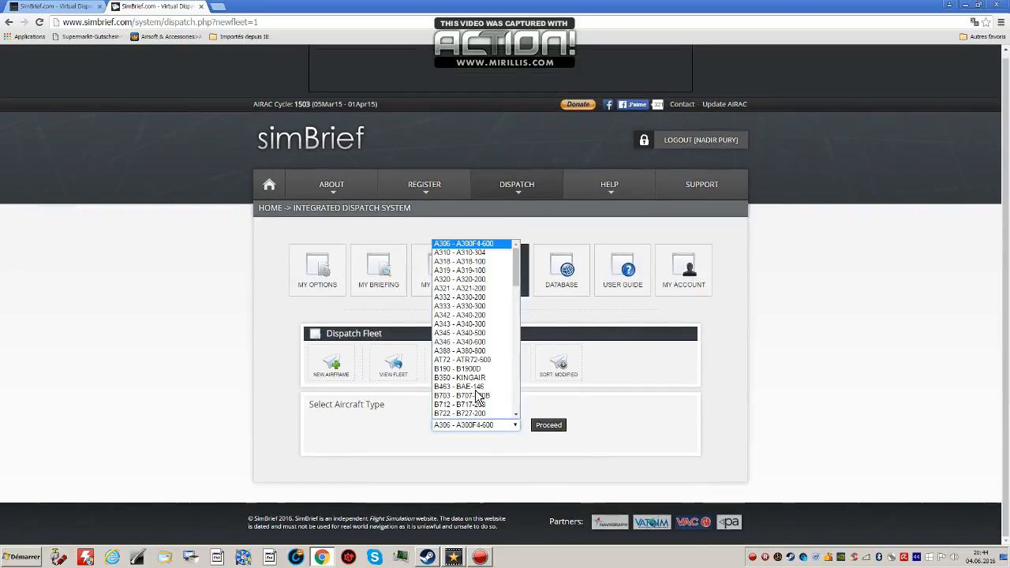
pyautogui.click(670, 434)
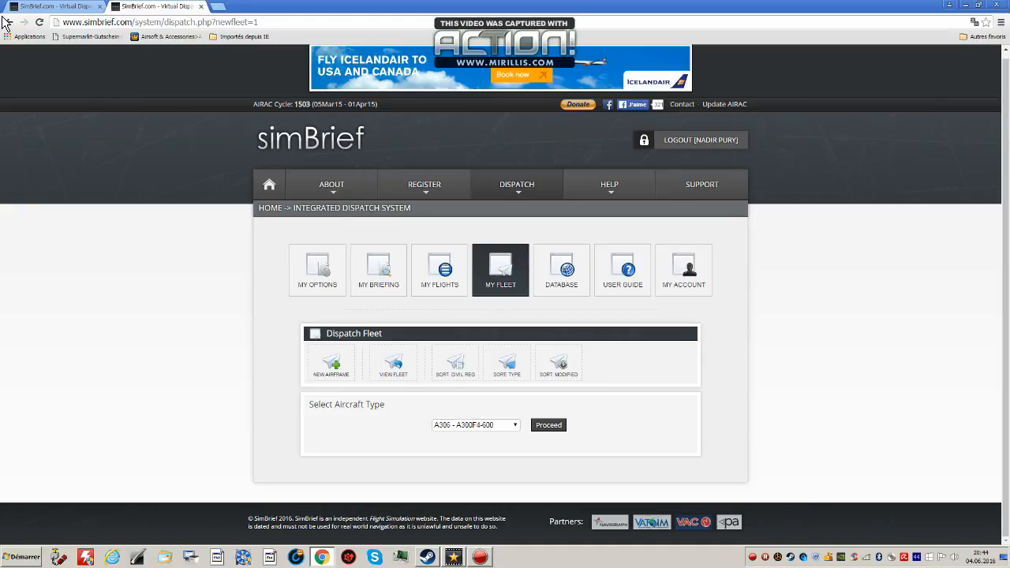
pyautogui.click(201, 6)
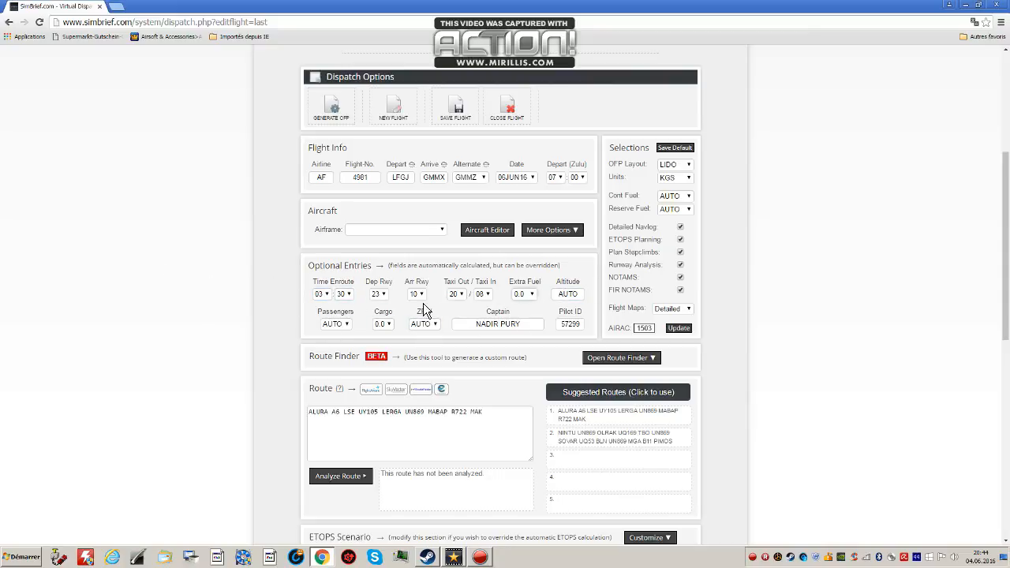
# Set the departure runway to 05 and decline the automatic selection of new SIDs/STARs.
pyautogui.click(330, 295)
pyautogui.click(352, 293)
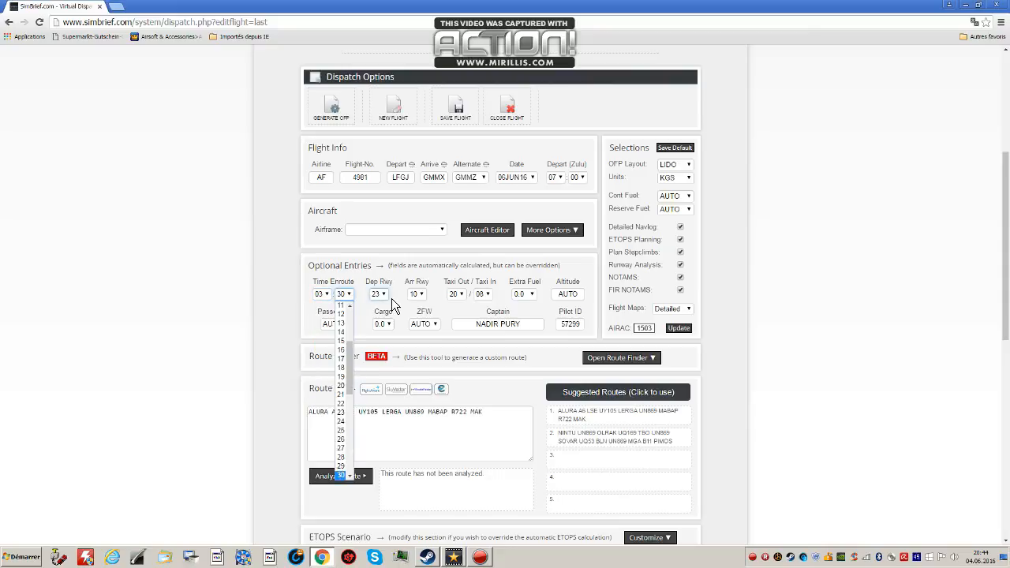
pyautogui.click(388, 299)
pyautogui.click(386, 298)
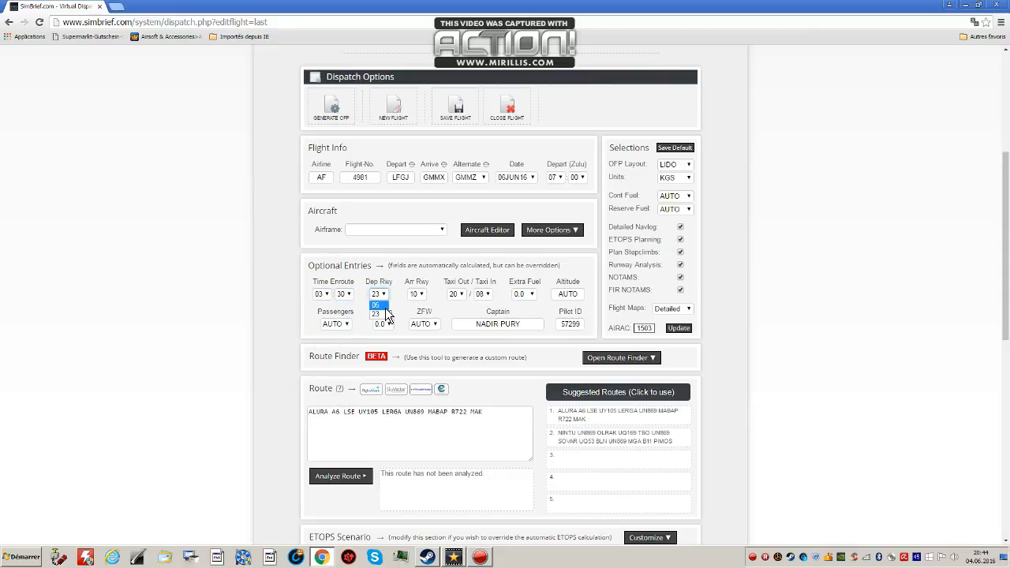
pyautogui.click(382, 306)
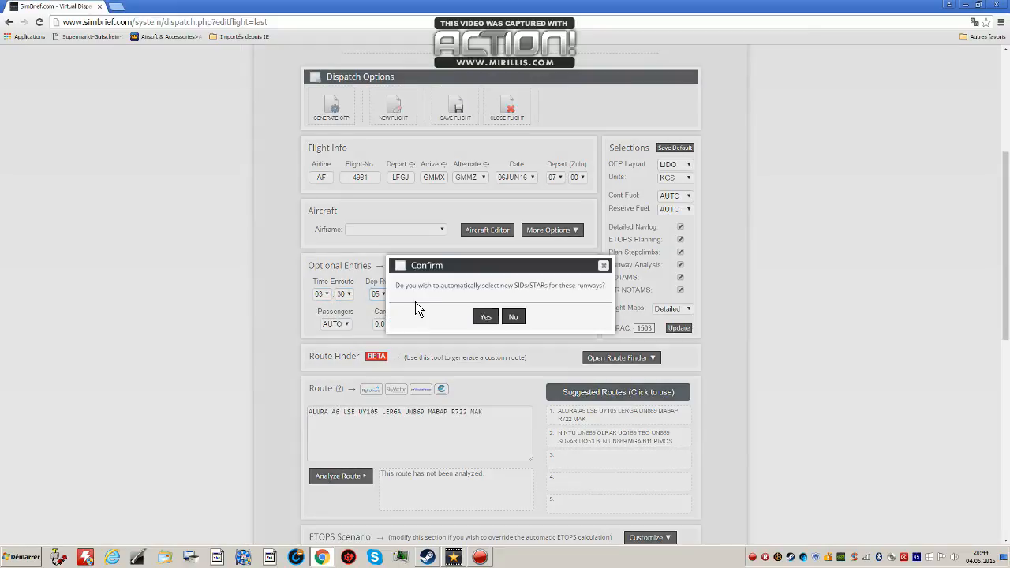
pyautogui.click(513, 316)
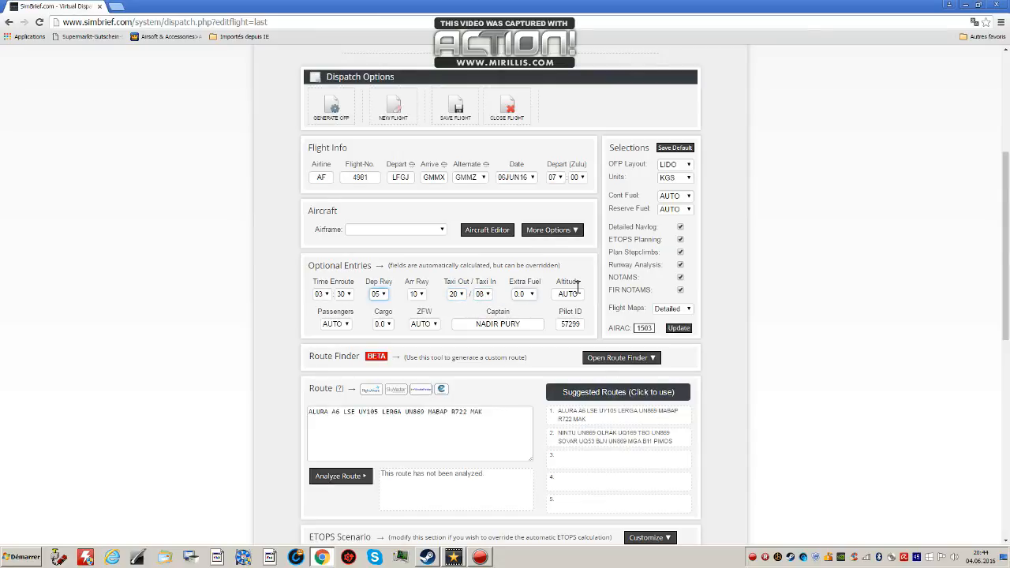
# Set the cruise altitude in the optional entries to FL220.
pyautogui.click(530, 296)
pyautogui.click(552, 293)
pyautogui.doubleClick(574, 295)
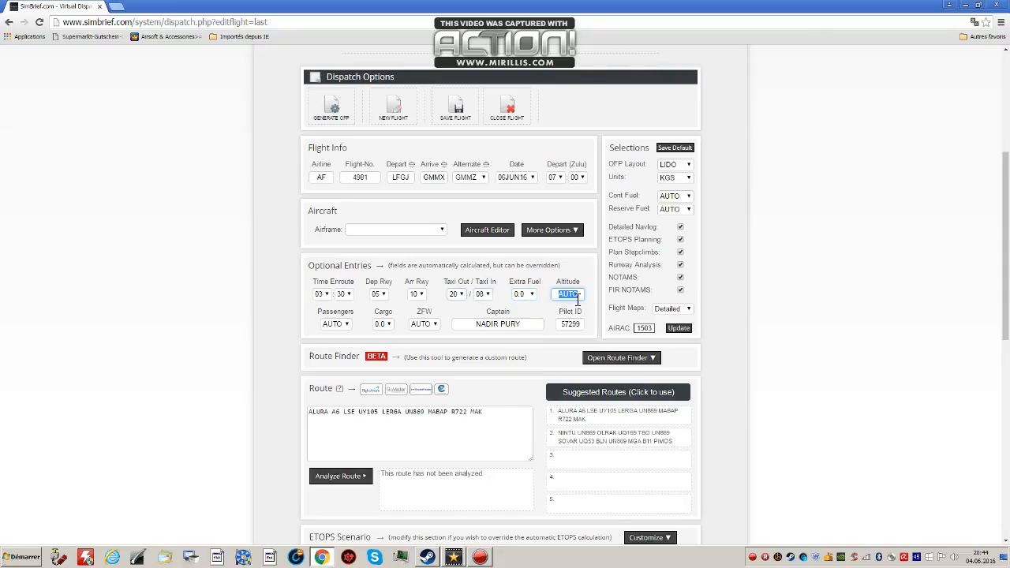
pyautogui.write('FL220')
pyautogui.click(571, 278)
# Try to set the passengers option to FULL.
pyautogui.click(347, 325)
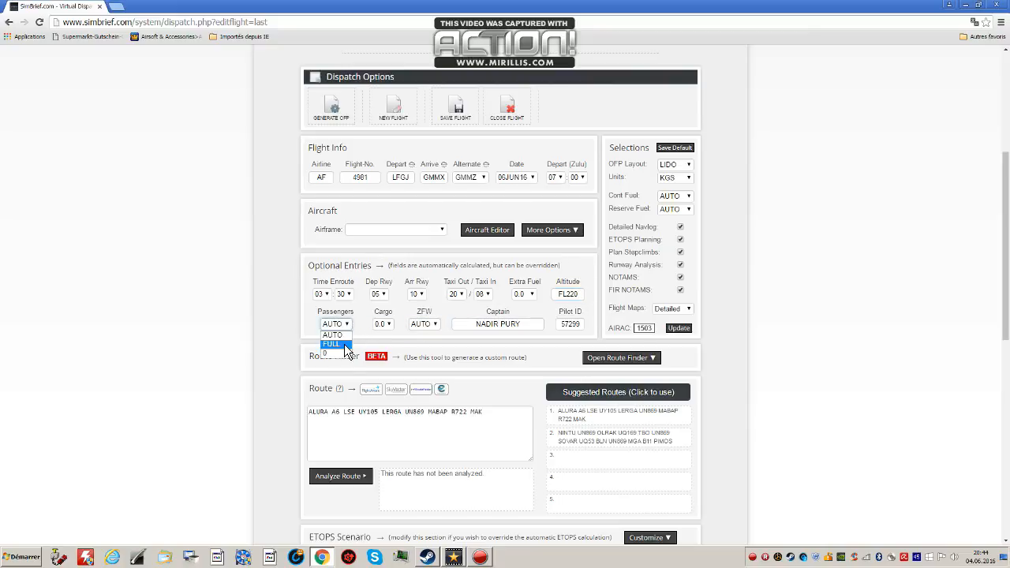
pyautogui.click(333, 344)
pyautogui.click(352, 324)
# Choose A319 - A319-100 as the flight's airframe and leave the passengers option on AUTO.
pyautogui.scroll(1, 412, 265)
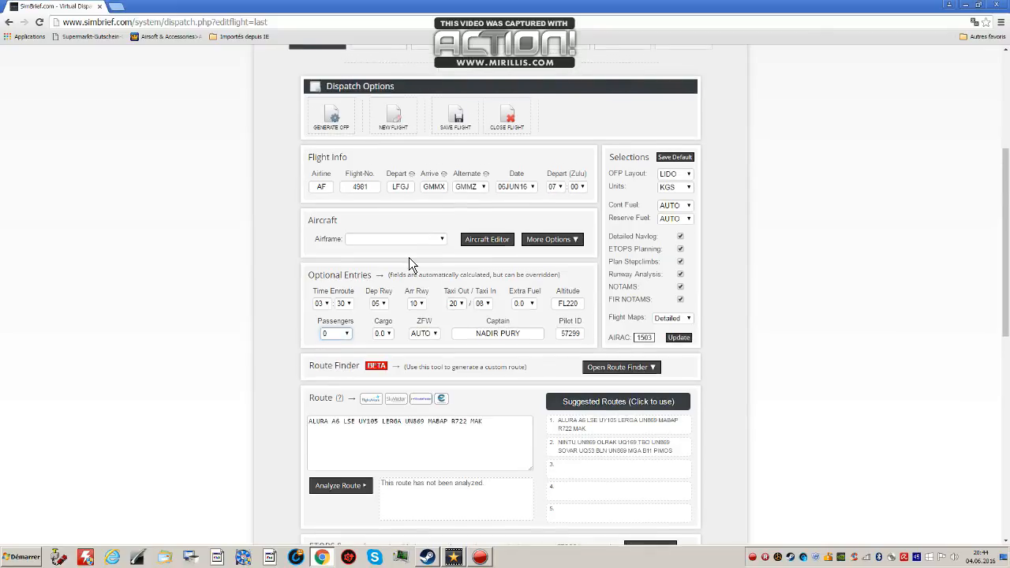
pyautogui.click(409, 250)
pyautogui.click(412, 302)
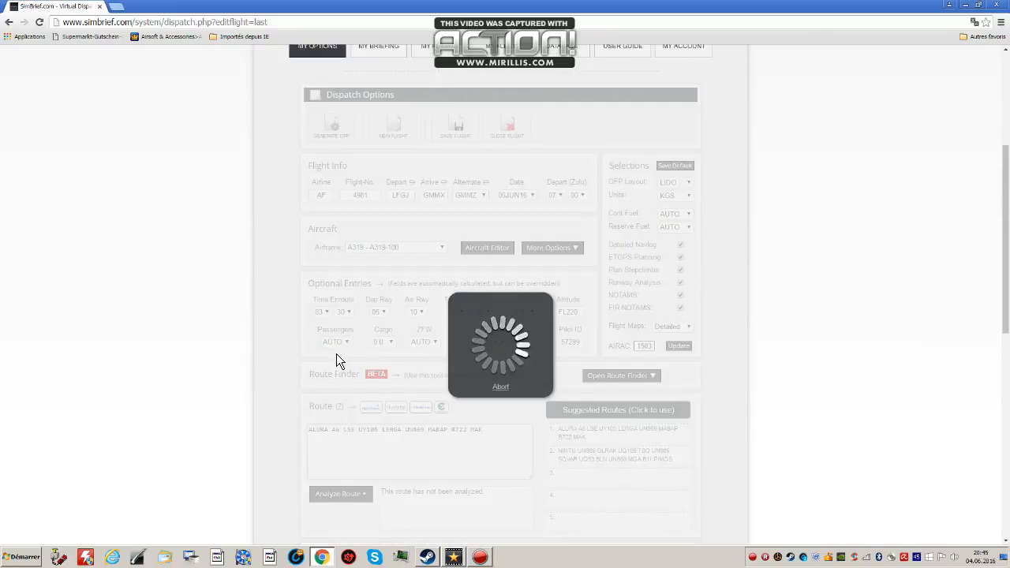
pyautogui.click(345, 346)
pyautogui.scroll(-10, 337, 391)
pyautogui.scroll(1, 350, 467)
pyautogui.scroll(1, 350, 467)
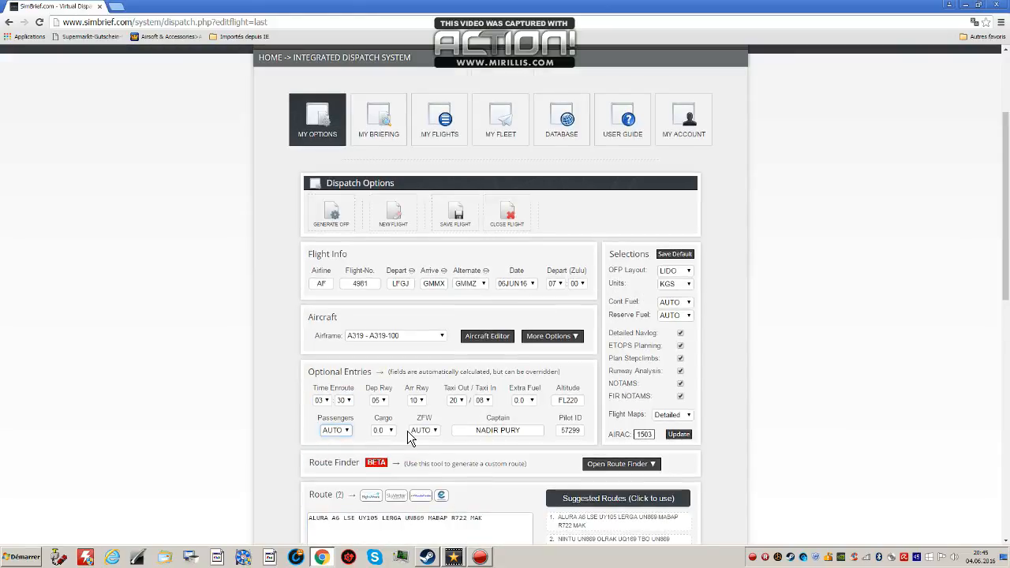
# Look through the cargo and ZFW choices without changing them, and check the captain and pilot ID entries.
pyautogui.click(387, 431)
pyautogui.scroll(-8, 378, 363)
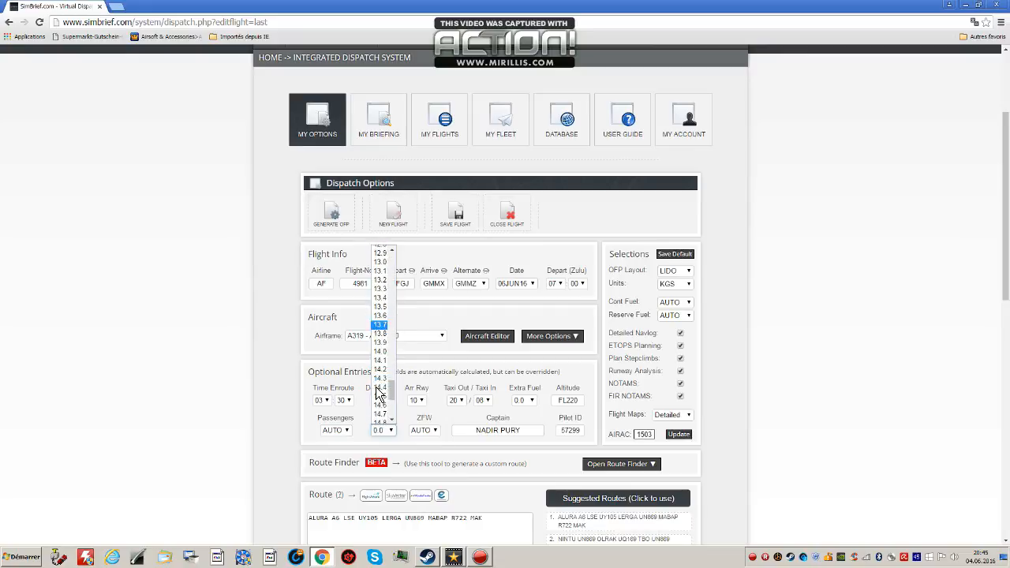
pyautogui.click(426, 433)
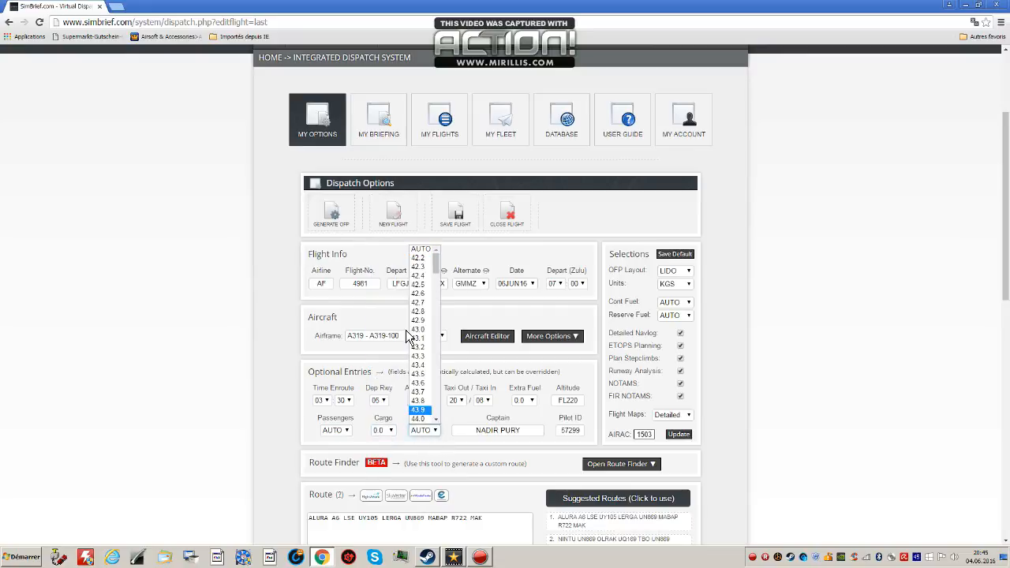
pyautogui.click(442, 420)
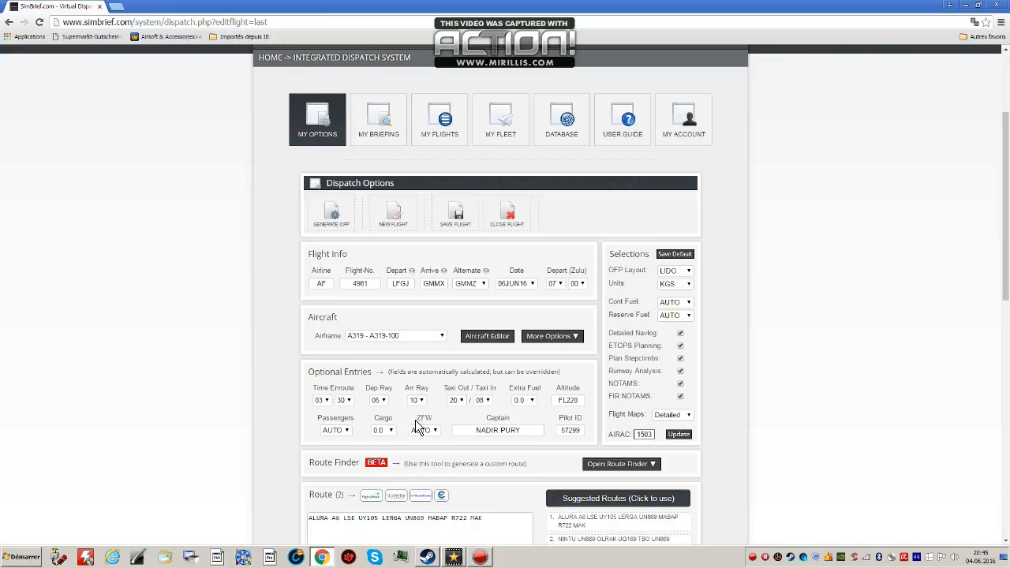
pyautogui.moveTo(417, 417); pyautogui.dragTo(519, 435)
pyautogui.click(488, 428)
pyautogui.click(541, 419)
pyautogui.scroll(-2, 616, 371)
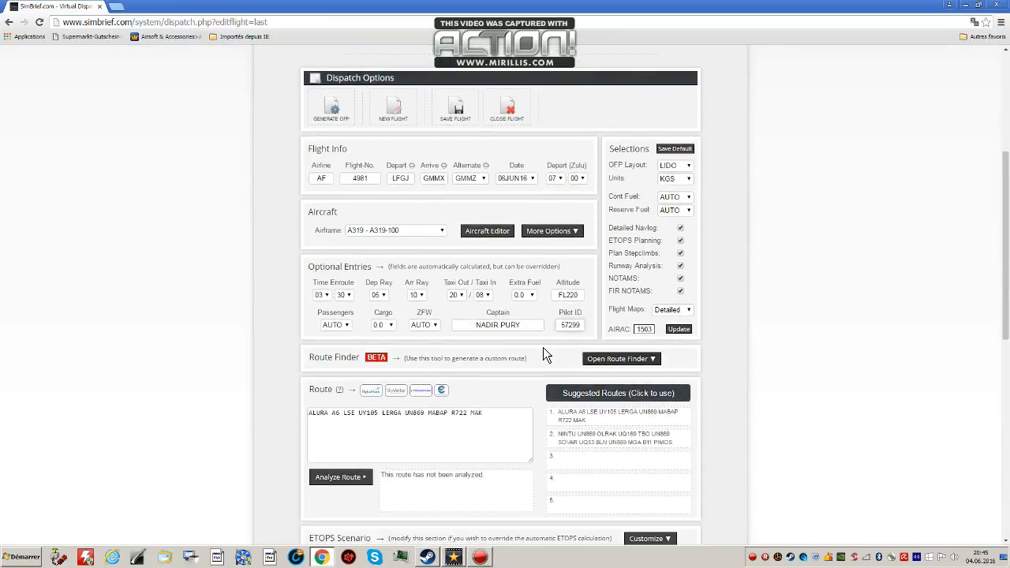
# Analyze the entered route from ALURA to MAK to check its validity.
pyautogui.scroll(-3, 553, 331)
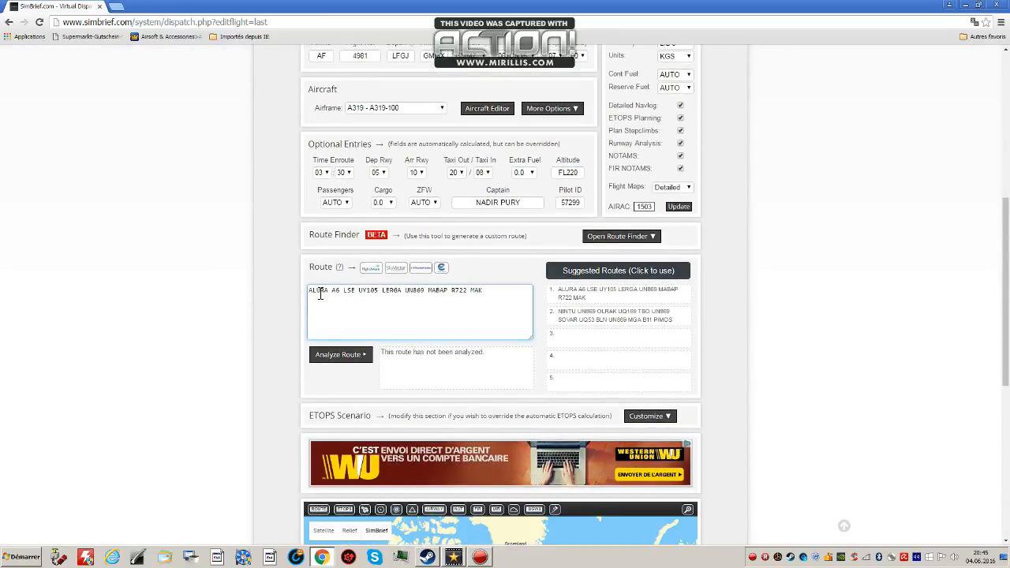
pyautogui.click(459, 378)
pyautogui.click(340, 318)
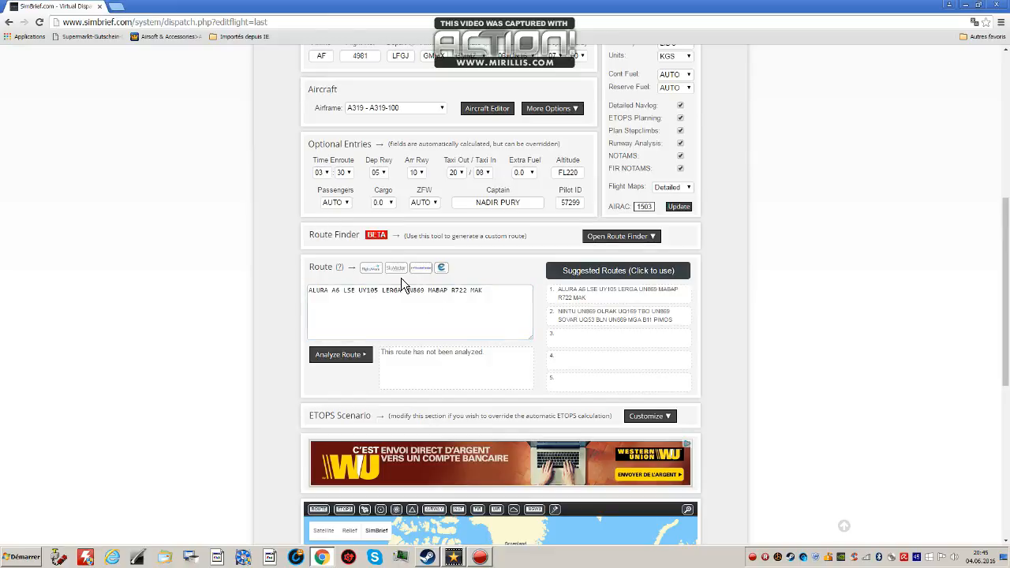
pyautogui.click(308, 290)
pyautogui.moveTo(308, 289); pyautogui.dragTo(497, 286)
pyautogui.click(502, 292)
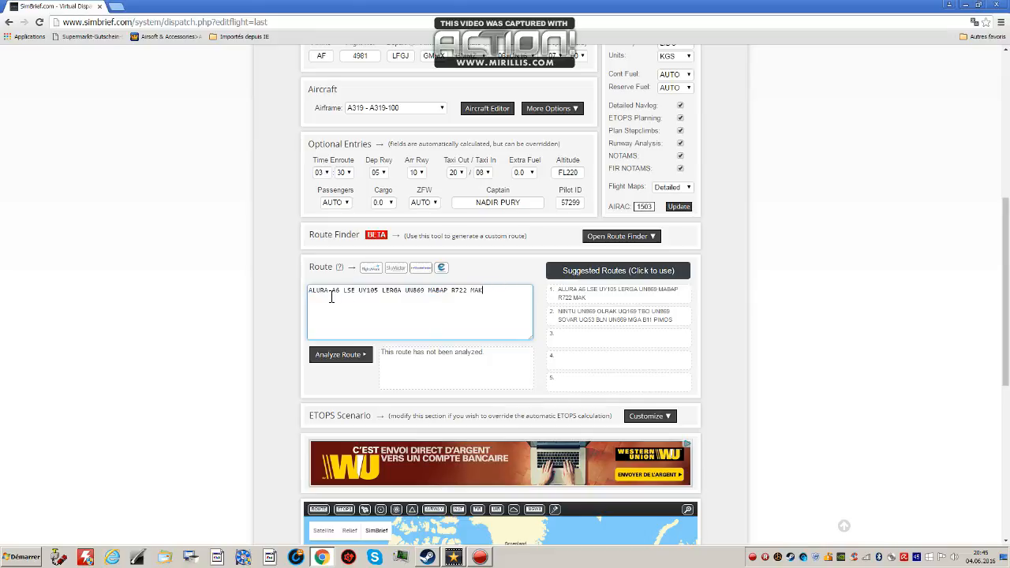
pyautogui.moveTo(314, 296)
pyautogui.mouseDown()
pyautogui.moveTo(475, 293)
pyautogui.moveTo(329, 307)
pyautogui.mouseUp()
pyautogui.click(383, 328)
pyautogui.click(366, 361)
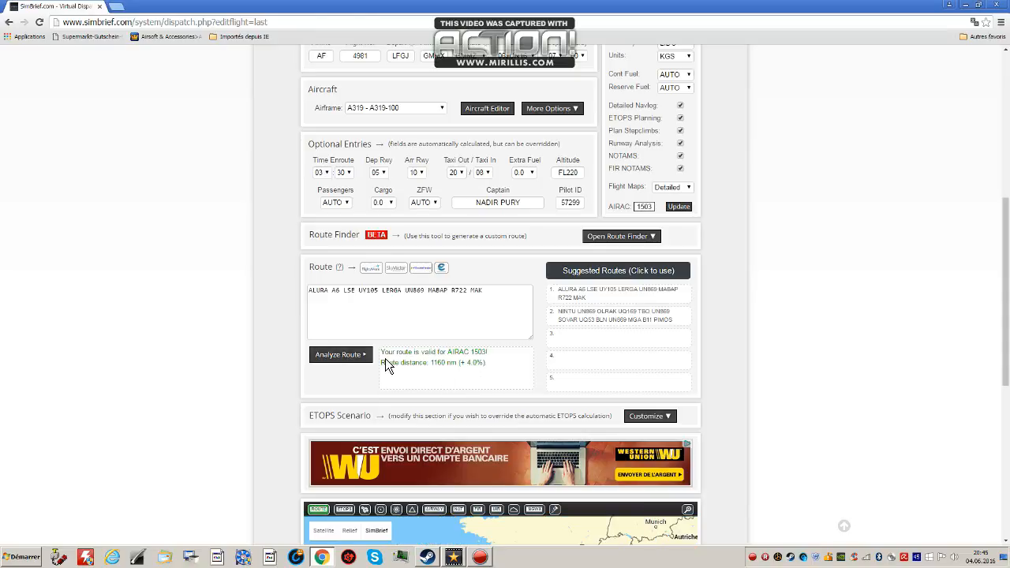
# Check the route analysis result and distance, and compare its AIRAC cycle with the cycle stated in the page header.
pyautogui.moveTo(382, 354); pyautogui.dragTo(483, 363)
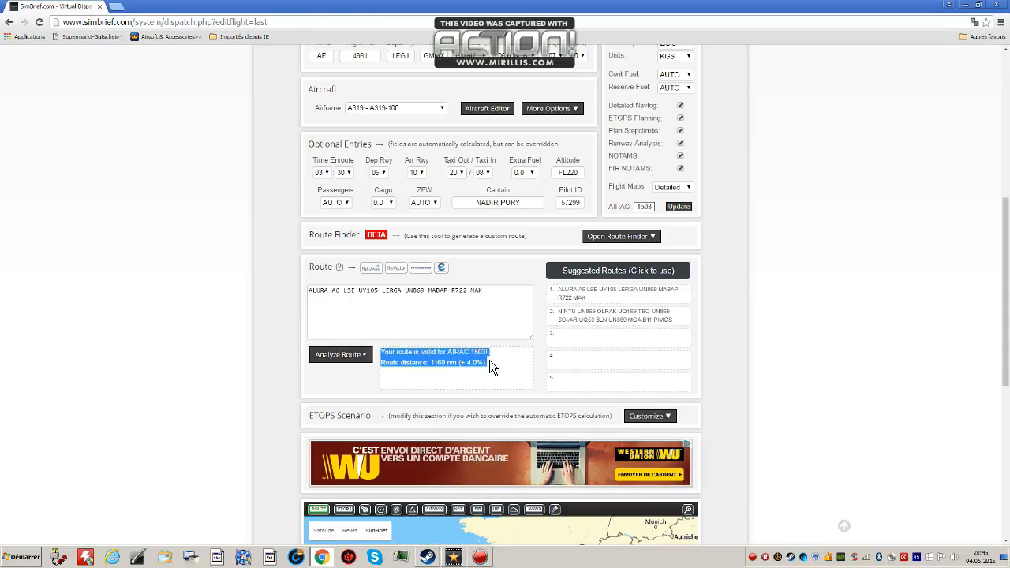
pyautogui.click(473, 354)
pyautogui.doubleClick(478, 353)
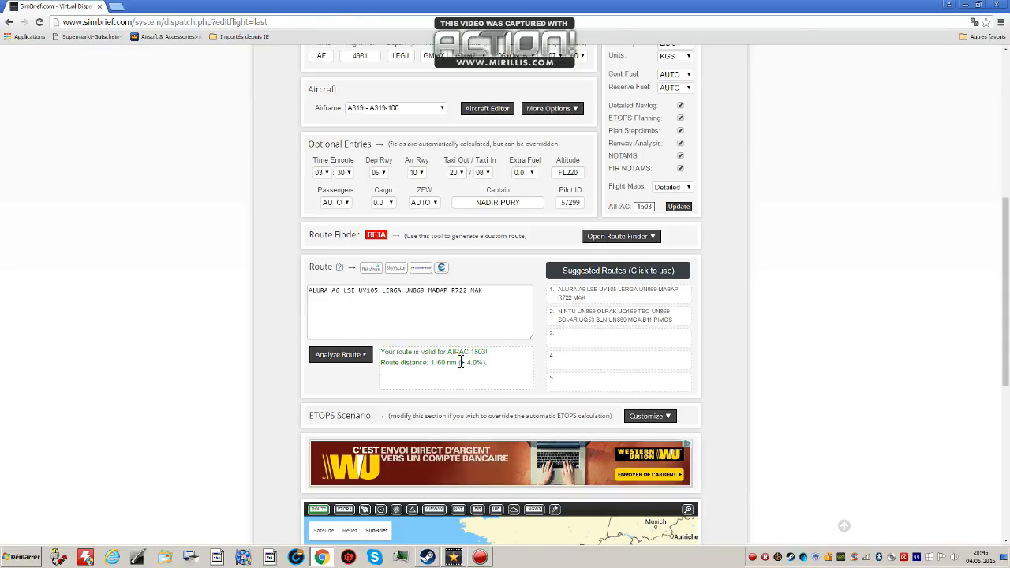
pyautogui.moveTo(433, 365); pyautogui.dragTo(458, 370)
pyautogui.scroll(3, 481, 355)
pyautogui.scroll(2, 325, 130)
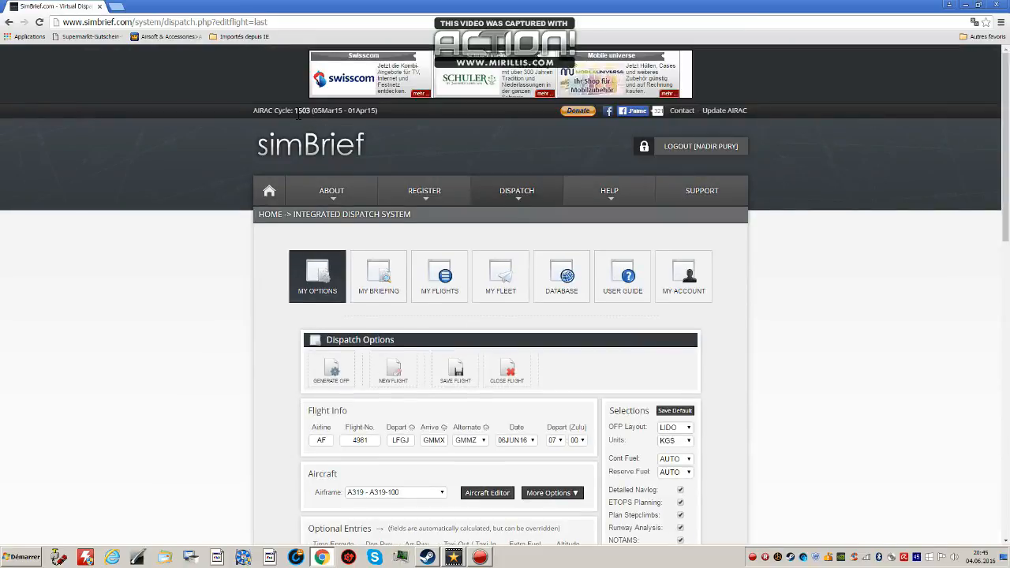
pyautogui.moveTo(296, 111); pyautogui.dragTo(313, 115)
pyautogui.scroll(-3, 548, 242)
pyautogui.scroll(-1, 555, 302)
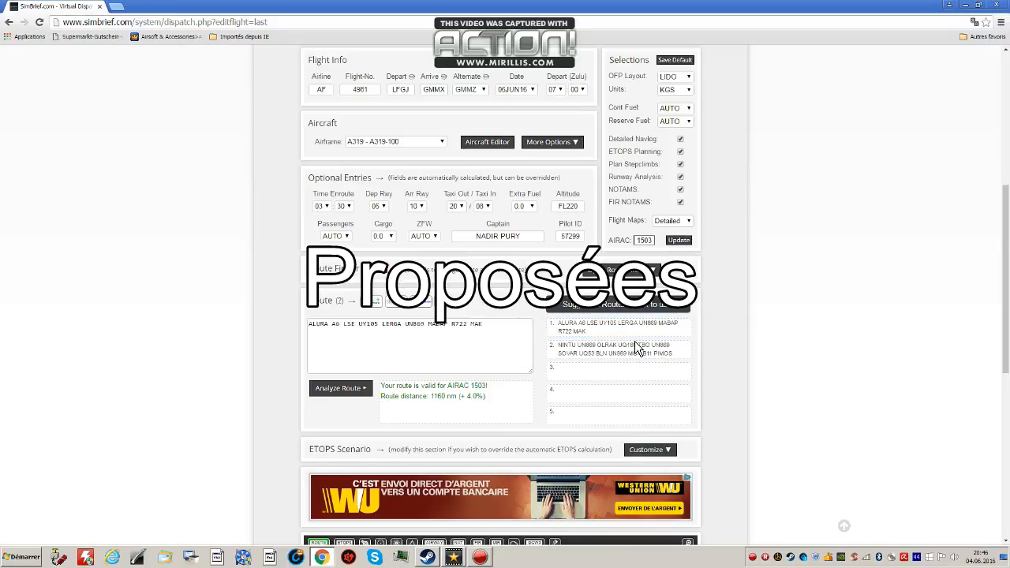
# Examine the planned route between LFGJ and GMMX on the map, including its departure and arrival ends.
pyautogui.scroll(-2, 634, 347)
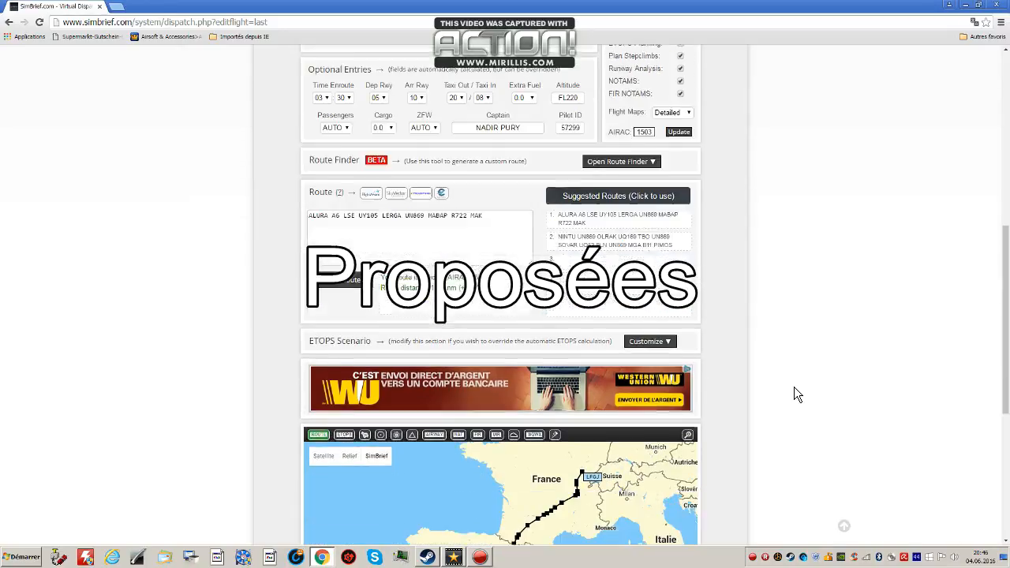
pyautogui.scroll(-1, 783, 391)
pyautogui.scroll(-1, 647, 424)
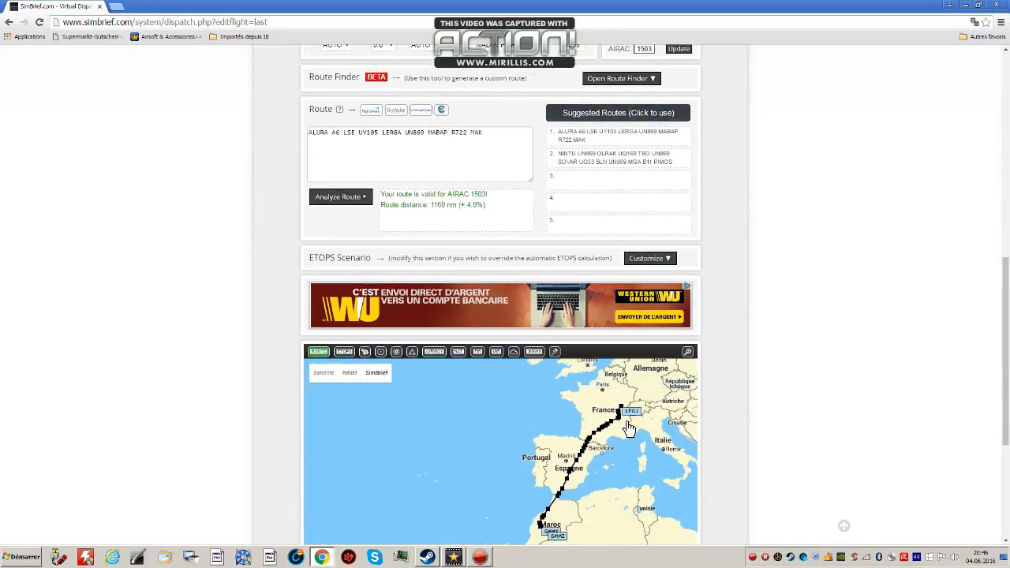
pyautogui.scroll(-1, 742, 462)
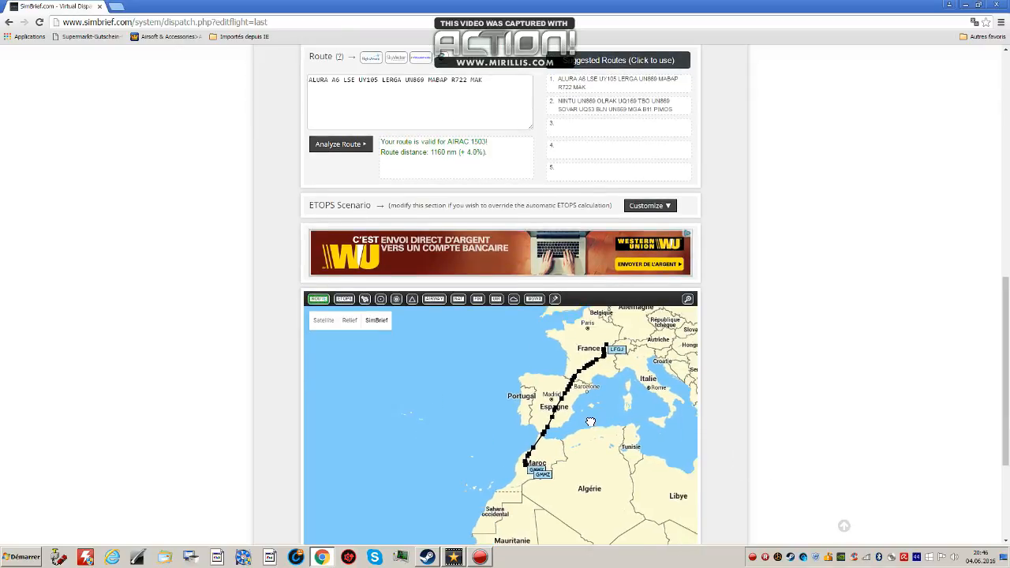
pyautogui.moveTo(590, 422); pyautogui.dragTo(580, 427)
pyautogui.scroll(1, 600, 366)
pyautogui.moveTo(613, 316); pyautogui.dragTo(606, 361)
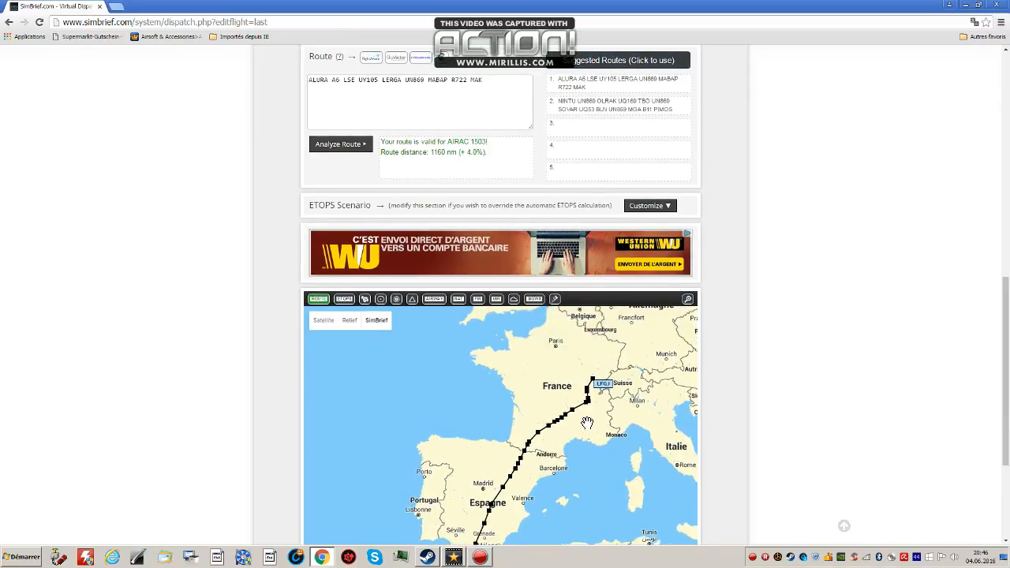
pyautogui.moveTo(569, 520); pyautogui.dragTo(629, 421)
pyautogui.scroll(1, 532, 471)
pyautogui.scroll(-1, 550, 428)
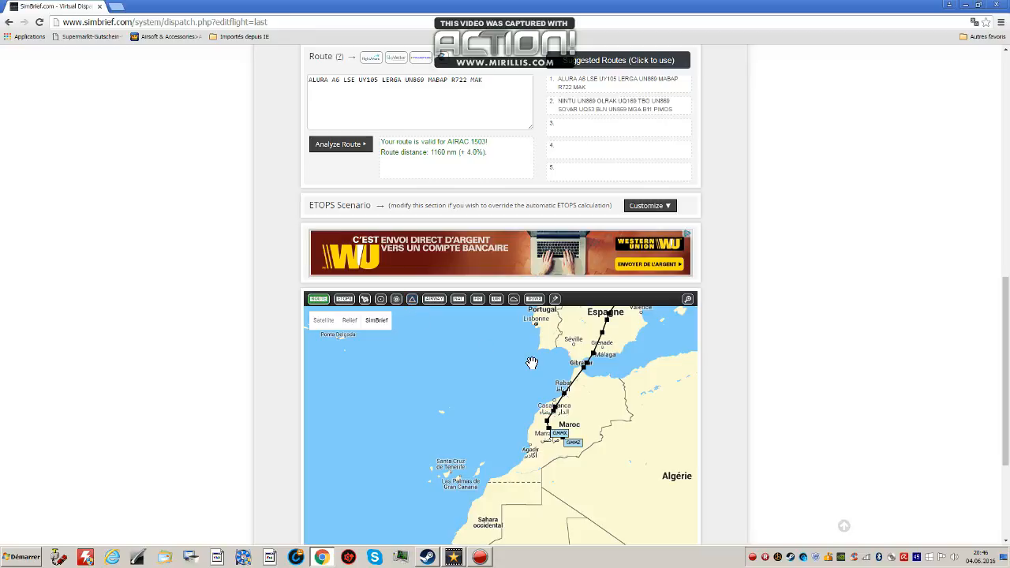
pyautogui.moveTo(550, 382); pyautogui.dragTo(546, 389)
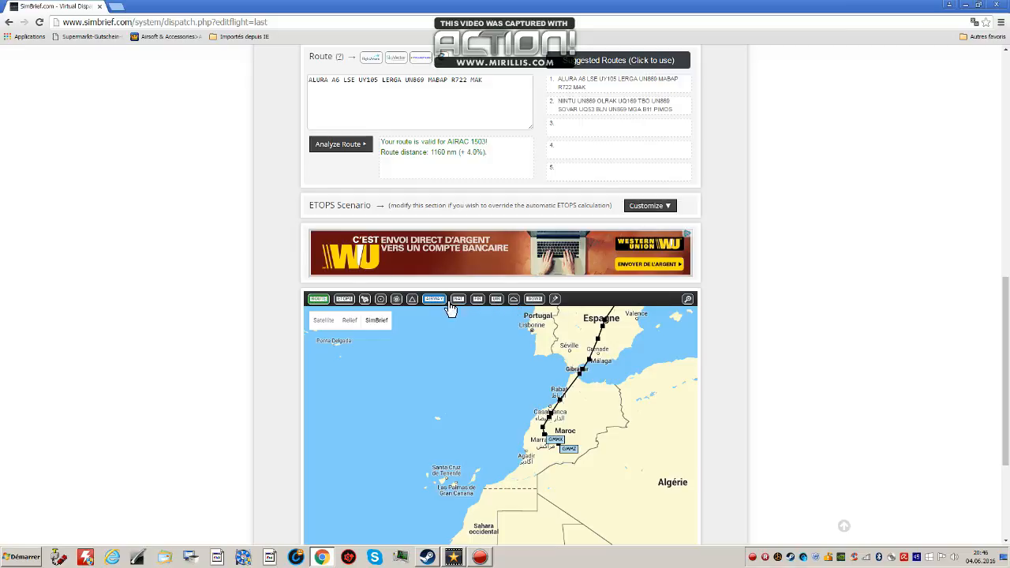
pyautogui.scroll(-2, 485, 346)
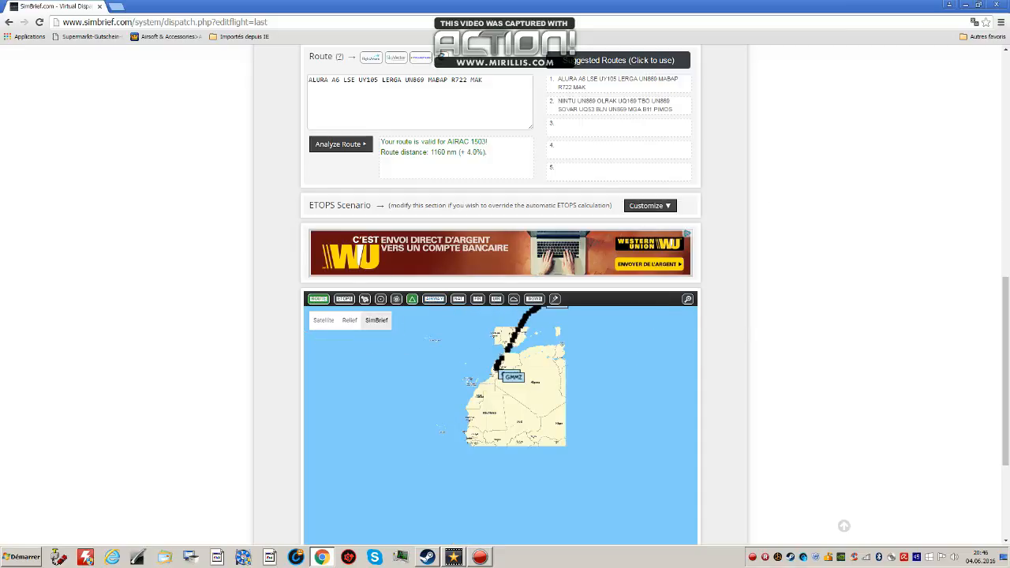
pyautogui.scroll(3, 951, 262)
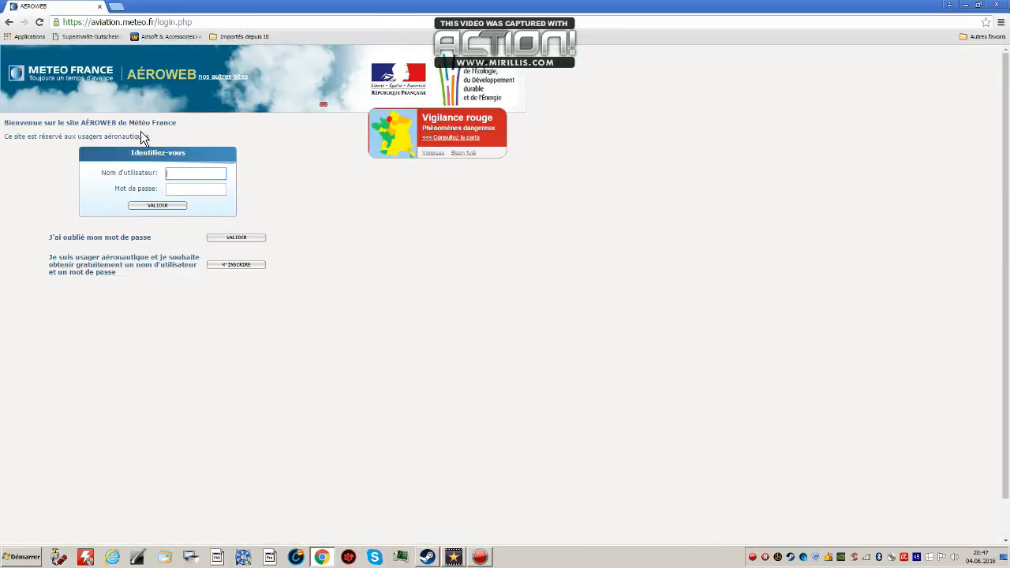
# Save the new Aeroweb account's login in the browser and try to sign in to the site.
pyautogui.click(217, 190)
pyautogui.click(214, 173)
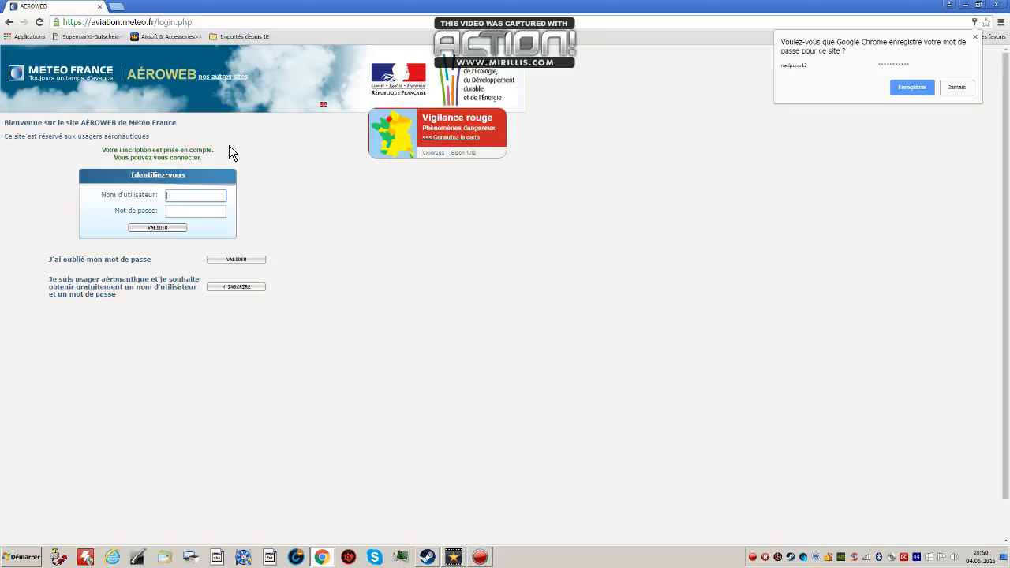
pyautogui.click(920, 88)
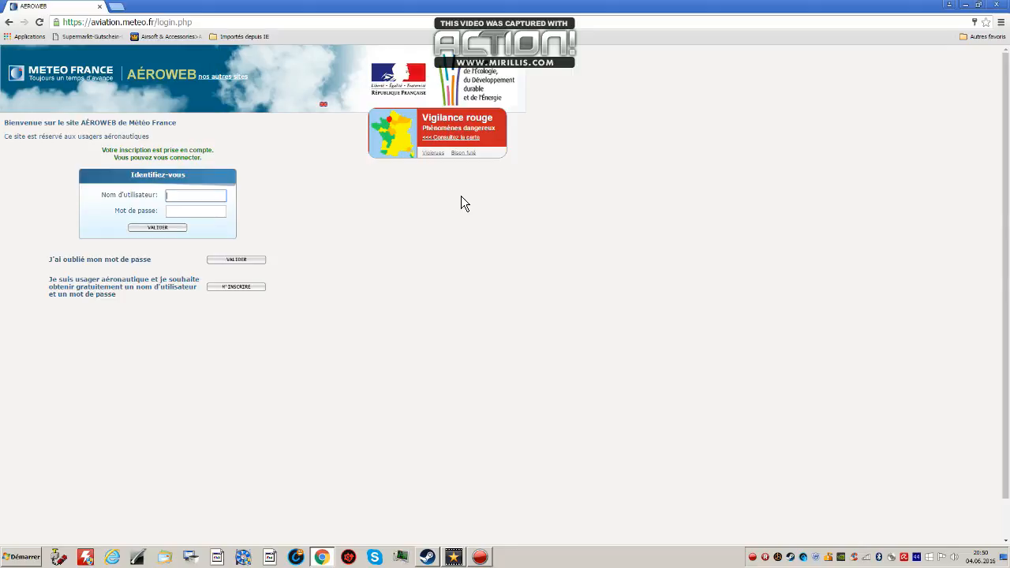
pyautogui.write('+')
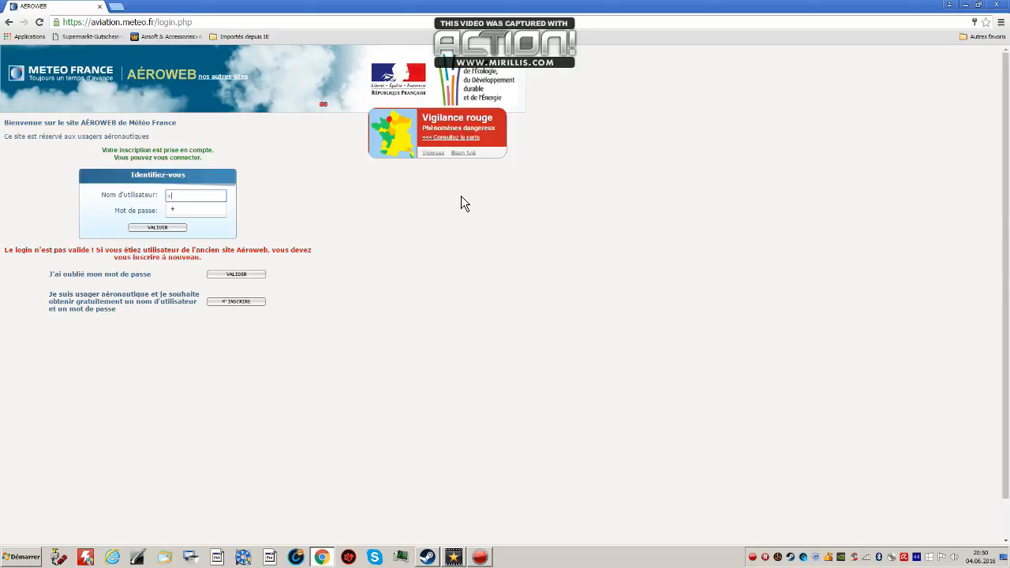
pyautogui.press('BackSpace')
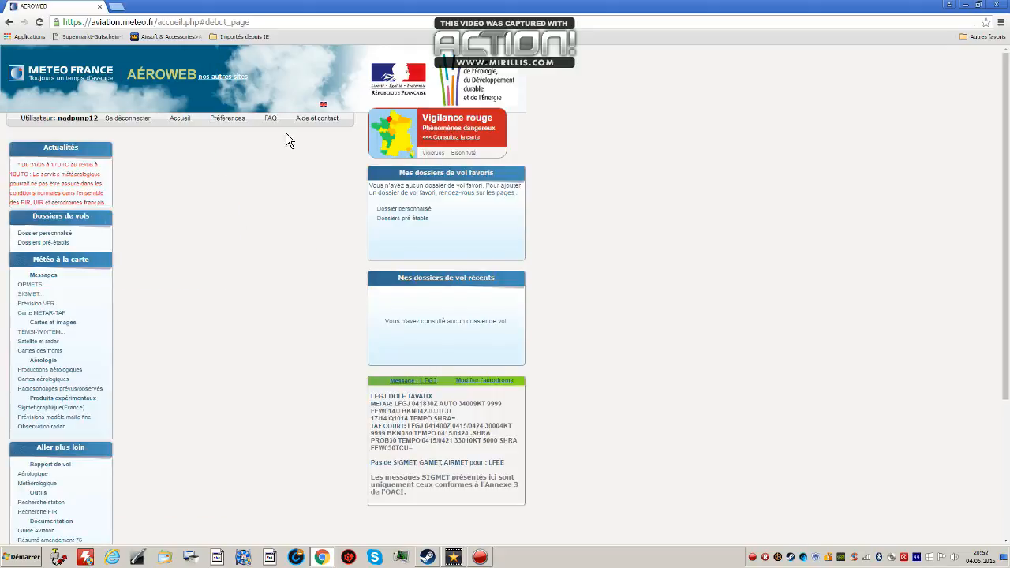
# Request the local flight (80 NM) weather dossier with LSGG as the departure aerodrome.
pyautogui.moveTo(192, 201); pyautogui.dragTo(146, 198)
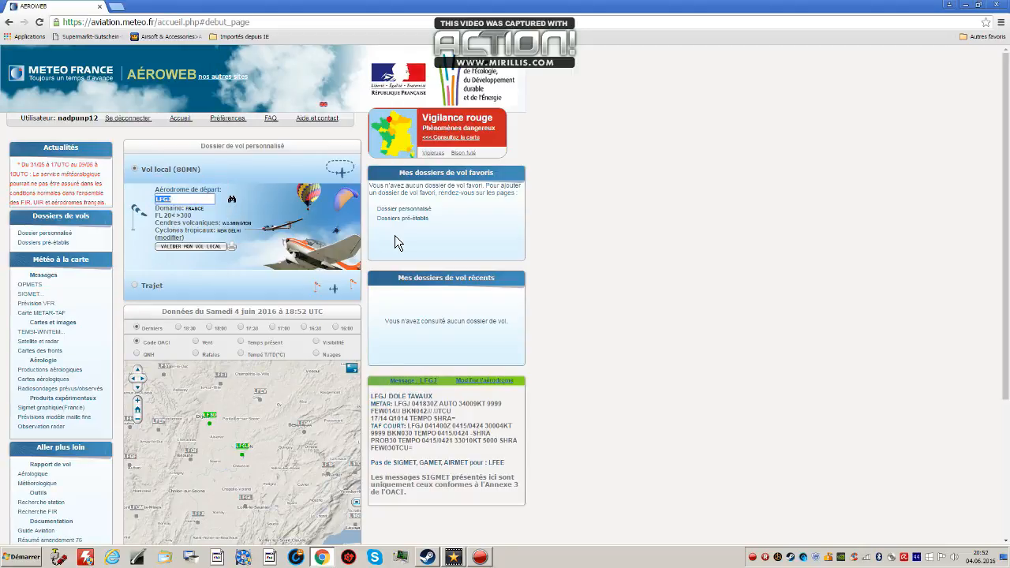
pyautogui.write('L')
pyautogui.click(627, 260)
pyautogui.click(202, 199)
pyautogui.scroll(-1, 197, 196)
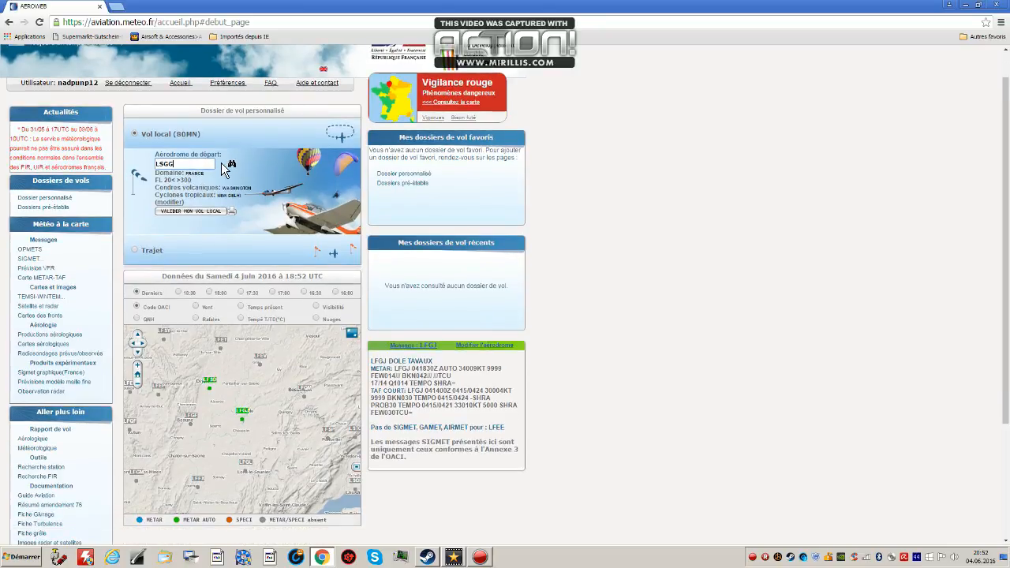
pyautogui.scroll(-1, 220, 178)
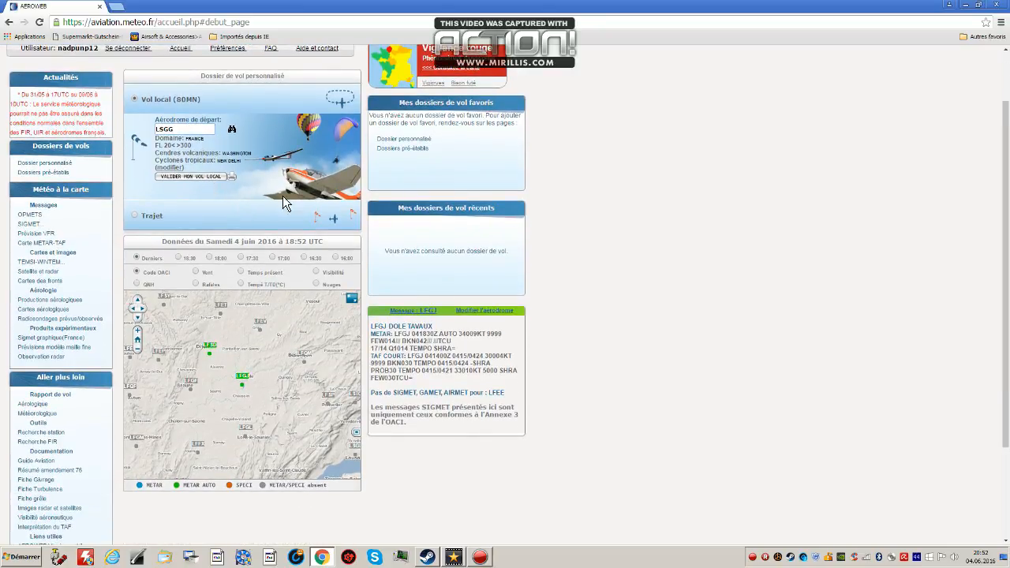
pyautogui.press('Return')
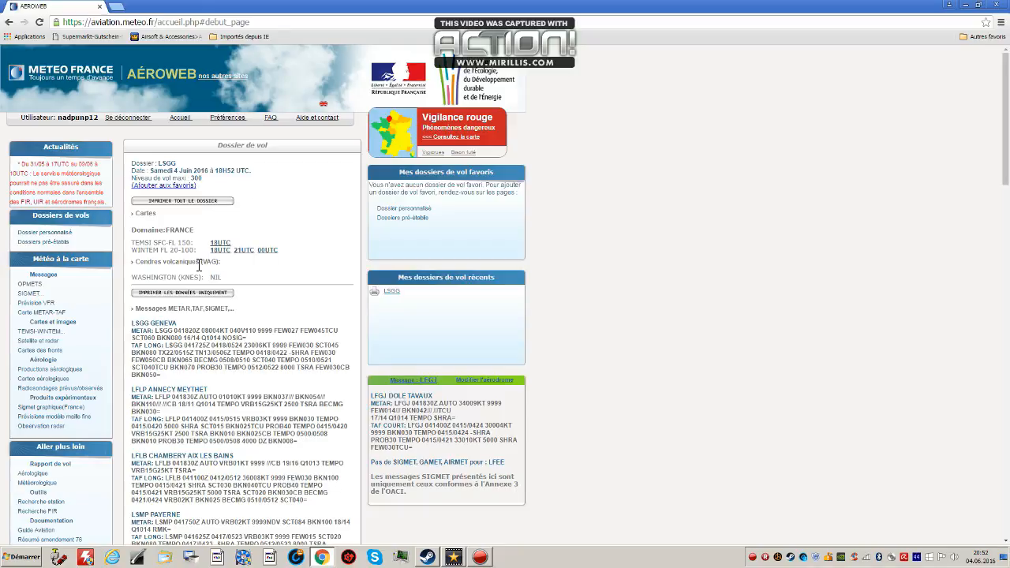
# Read the METAR and long TAF for LSGG Geneva in the flight dossier.
pyautogui.scroll(-3, 199, 262)
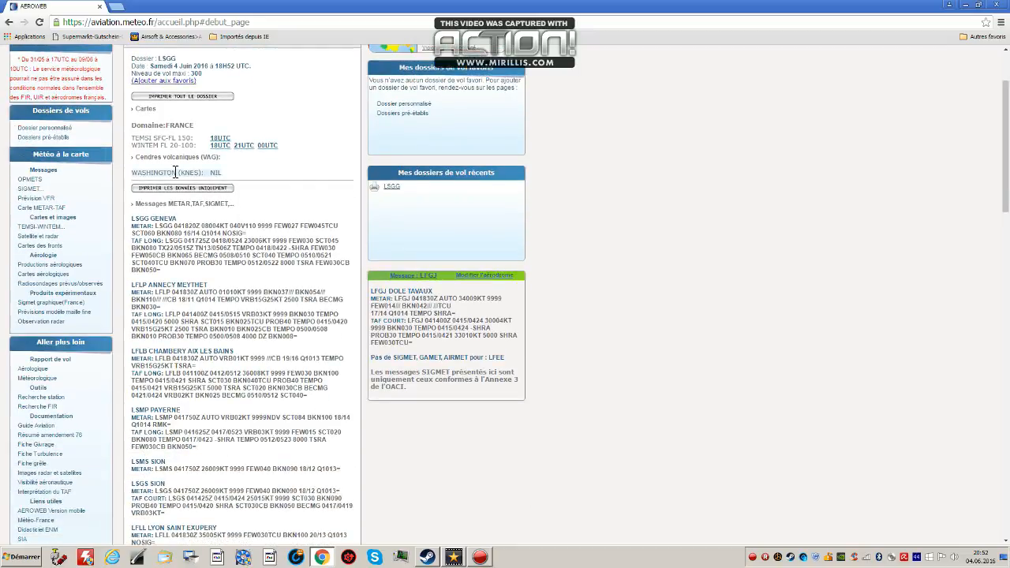
pyautogui.doubleClick(162, 227)
pyautogui.moveTo(183, 228); pyautogui.dragTo(165, 243)
pyautogui.moveTo(207, 244); pyautogui.dragTo(161, 243)
pyautogui.click(230, 372)
pyautogui.scroll(-1, 151, 352)
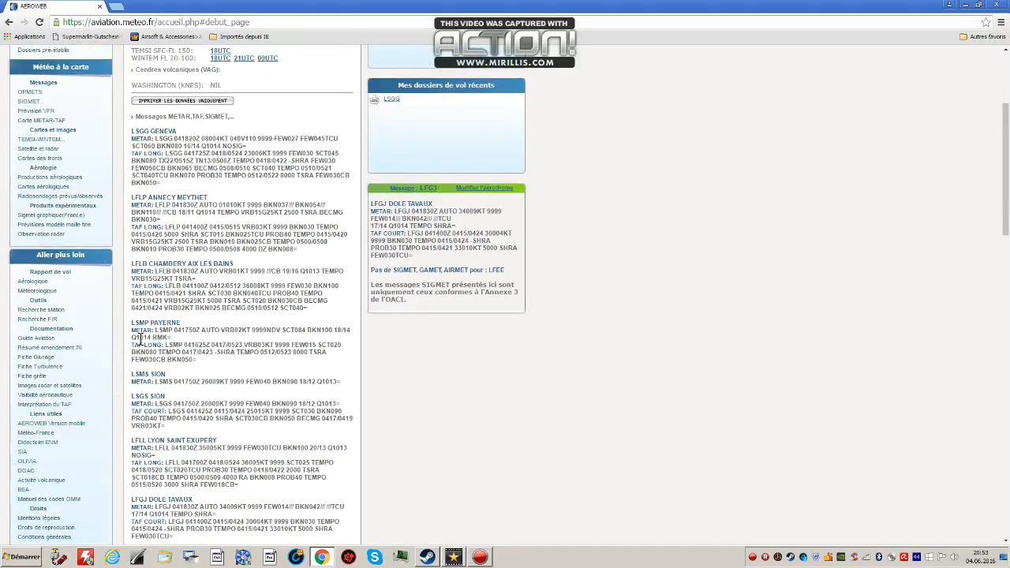
# Review the METAR and TAF messages of the surrounding aerodromes, including LSMP Payerne and LFGJ Dole Tavaux.
pyautogui.moveTo(155, 329); pyautogui.dragTo(270, 345)
pyautogui.click(236, 404)
pyautogui.scroll(-1, 206, 427)
pyautogui.moveTo(206, 431); pyautogui.dragTo(259, 433)
pyautogui.scroll(-2, 240, 455)
pyautogui.moveTo(131, 450); pyautogui.dragTo(237, 458)
pyautogui.scroll(-1, 247, 442)
pyautogui.click(249, 438)
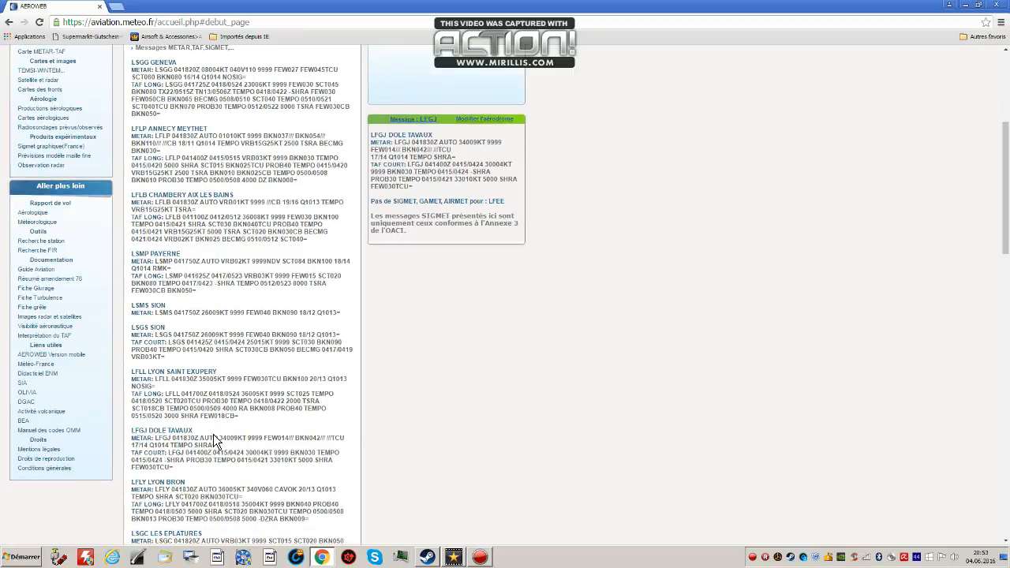
pyautogui.moveTo(212, 454); pyautogui.dragTo(221, 454)
pyautogui.scroll(-3, 221, 454)
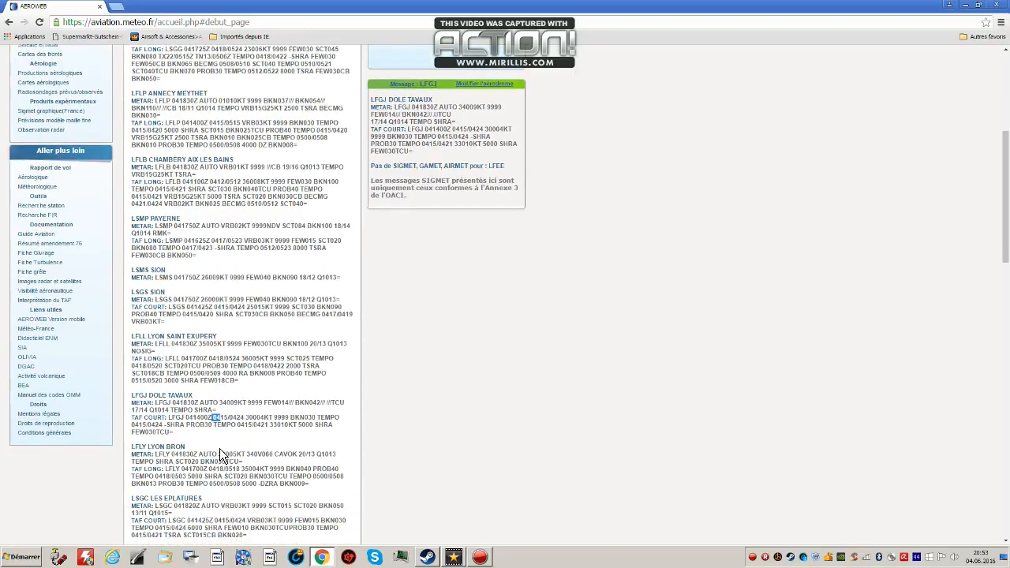
pyautogui.scroll(-1, 207, 444)
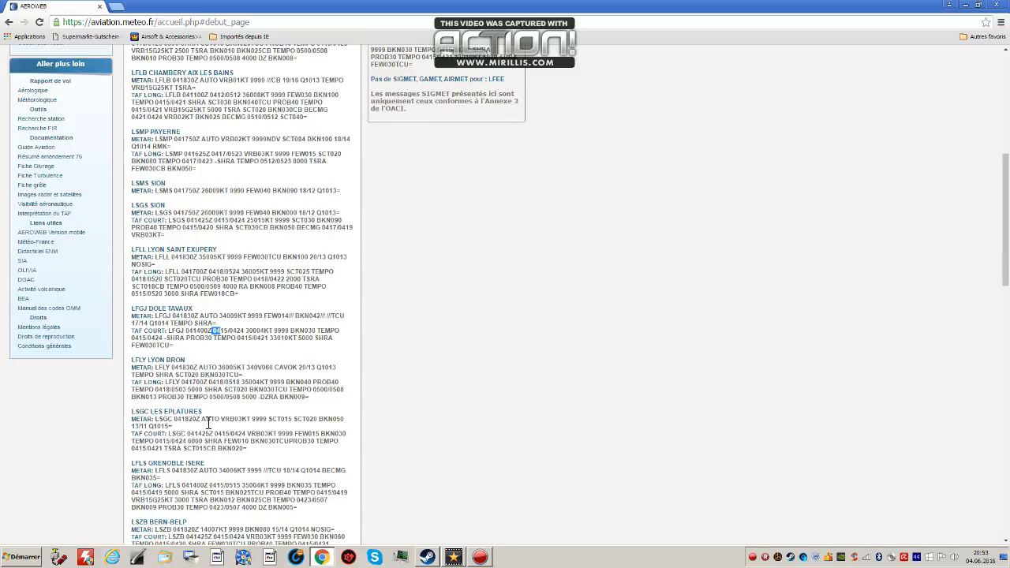
pyautogui.scroll(-1, 249, 115)
pyautogui.scroll(5, 250, 114)
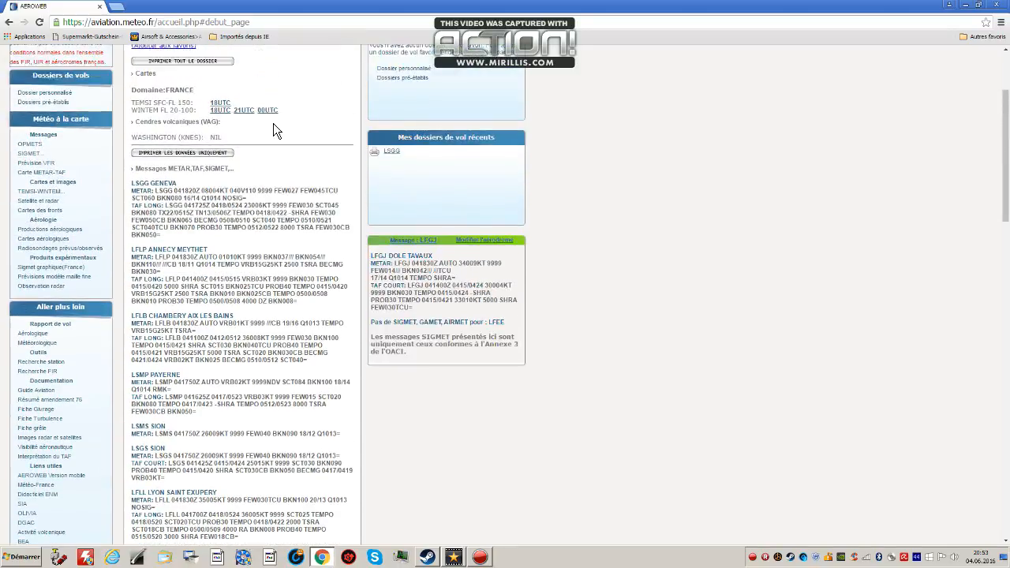